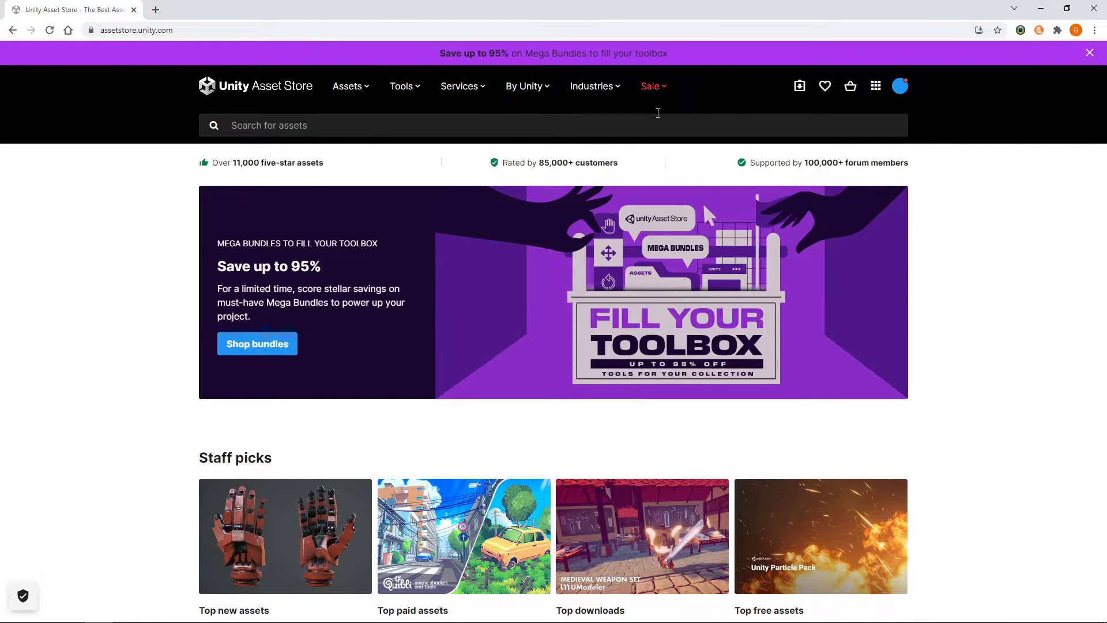
Search the Unity Asset Store for "Medieval Boxes" and open the free "Medieval barrels and boxes" asset page
{"action": "left_click", "coordinate": [647, 126]}
{"action": "type", "text": "Medieval"}
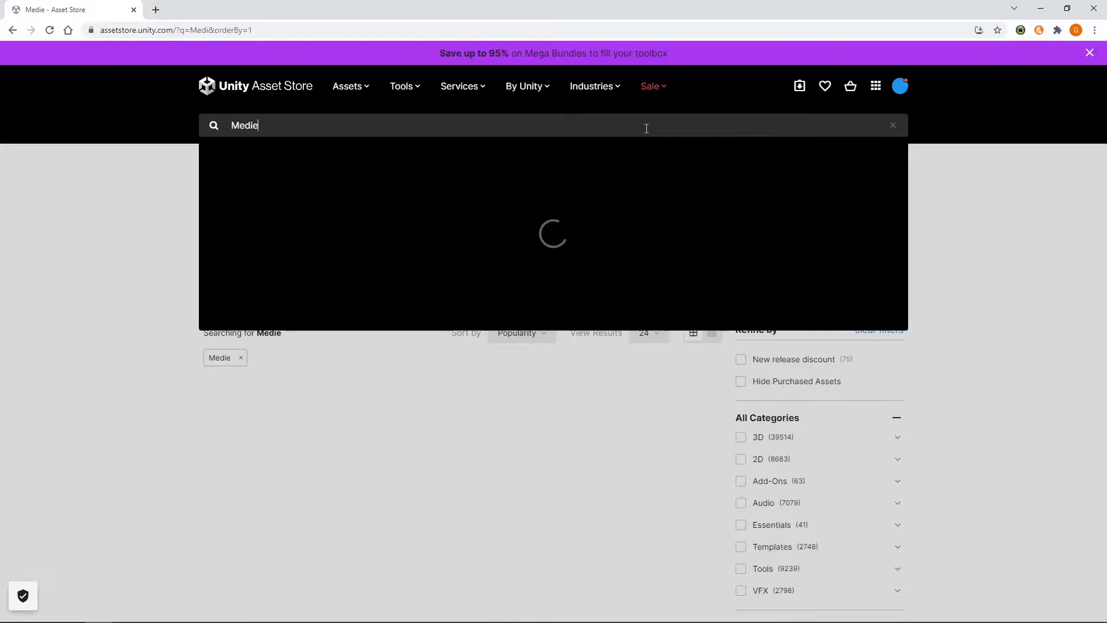
{"action": "type", "text": " Boxes"}
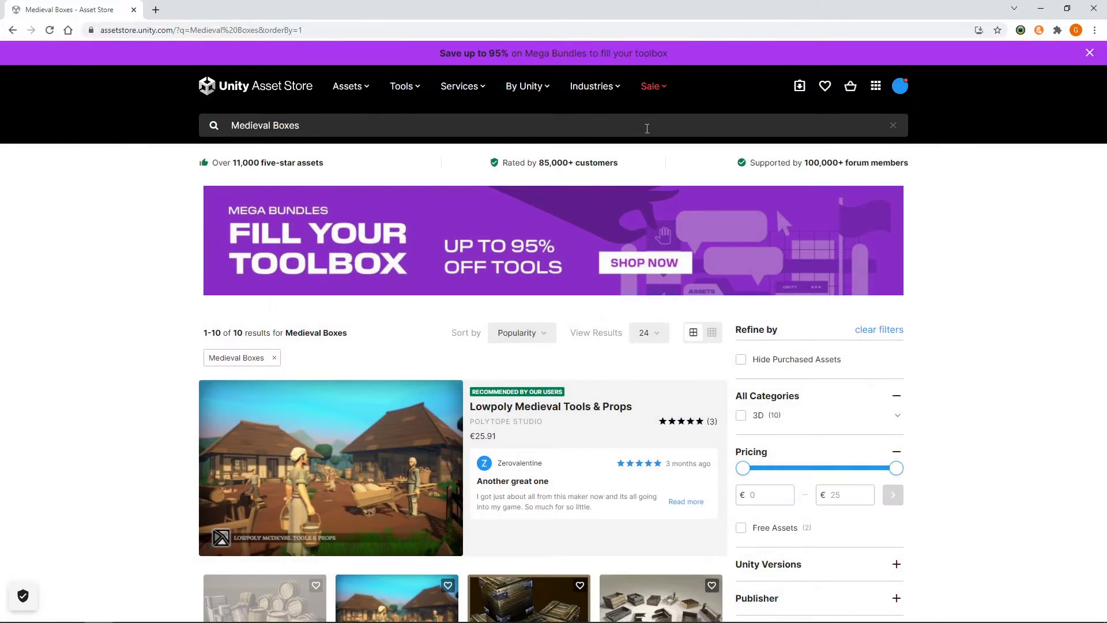
{"action": "scroll", "coordinate": [646, 128], "scroll_direction": "down", "scroll_amount": 5}
{"action": "left_click", "coordinate": [248, 298]}
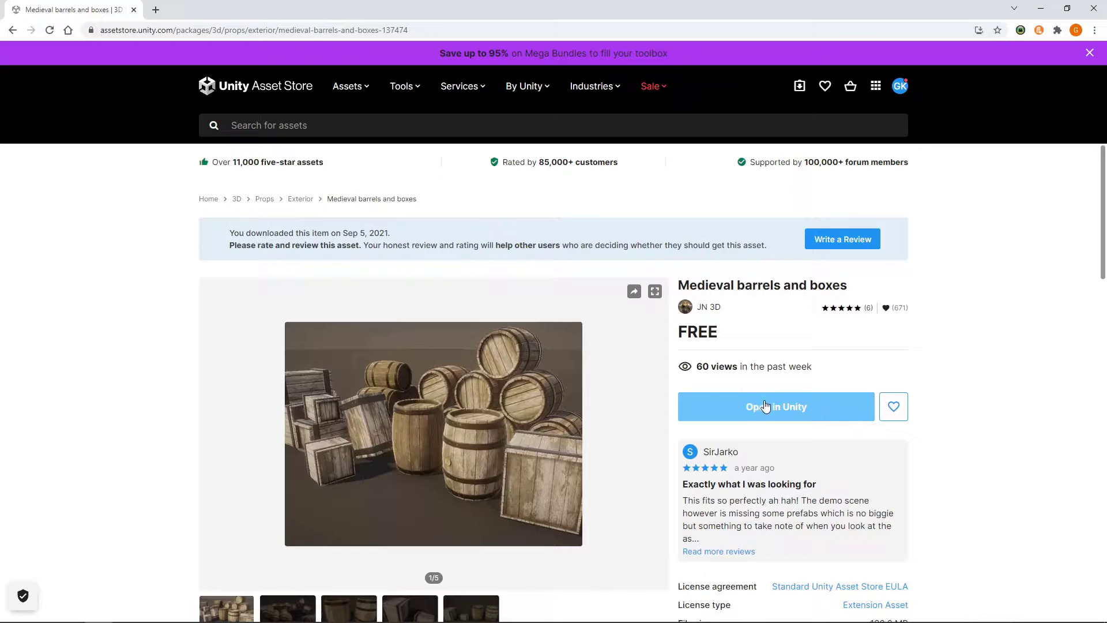
Open the asset in the Unity Editor, import all files of the "Medieval barrels and boxes" package, and close the Package Manager
{"action": "left_click", "coordinate": [732, 403]}
{"action": "left_click", "coordinate": [622, 130]}
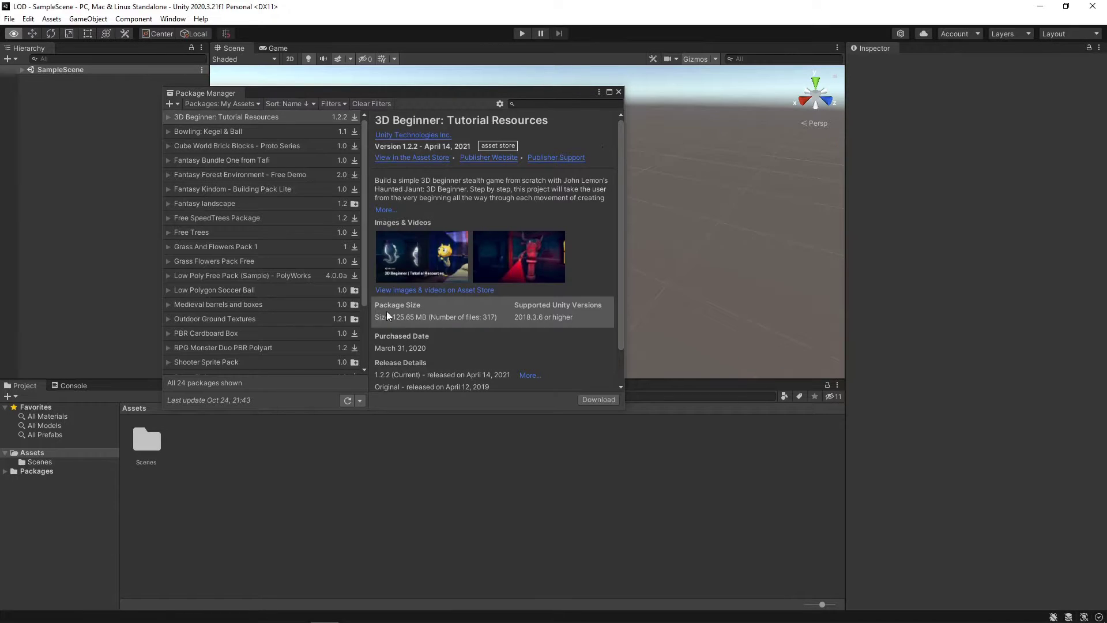
{"action": "left_click", "coordinate": [293, 305]}
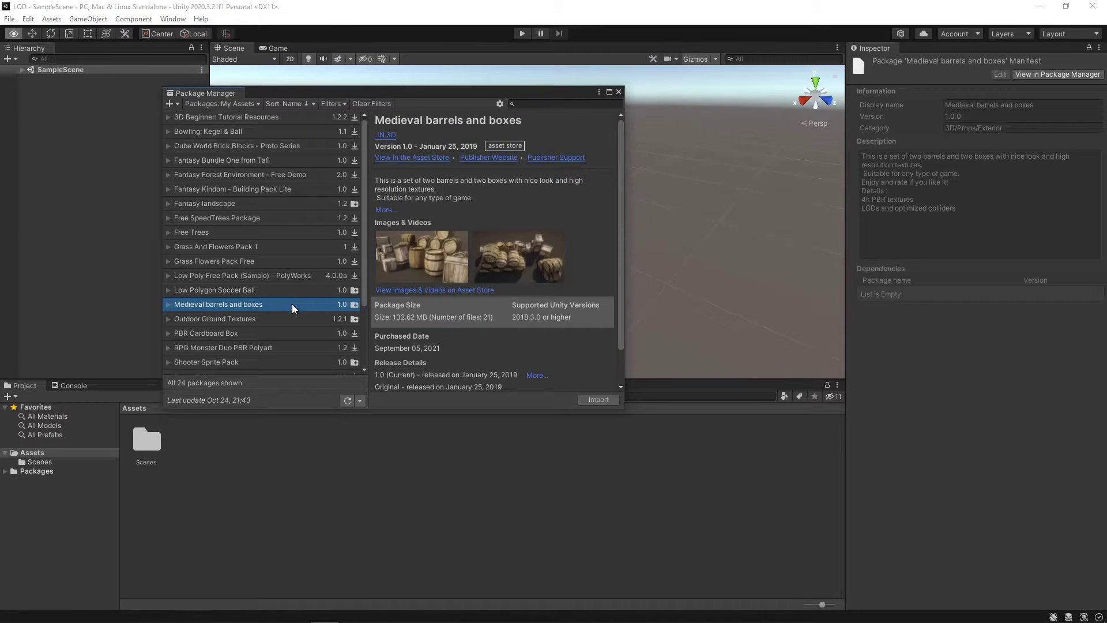
{"action": "left_click", "coordinate": [594, 403]}
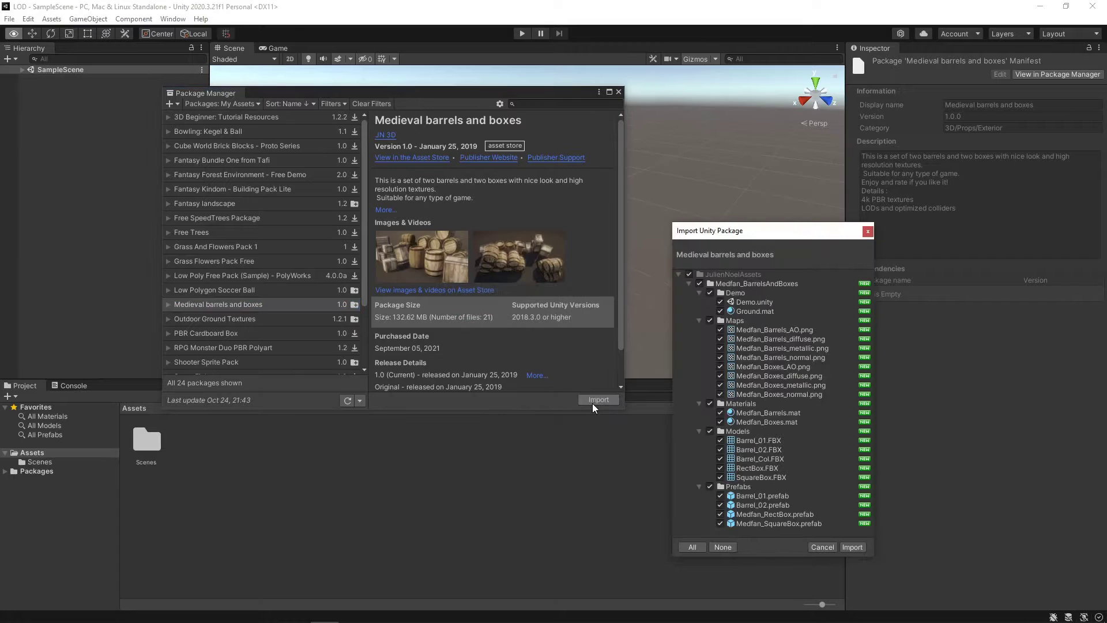
{"action": "left_click", "coordinate": [857, 548]}
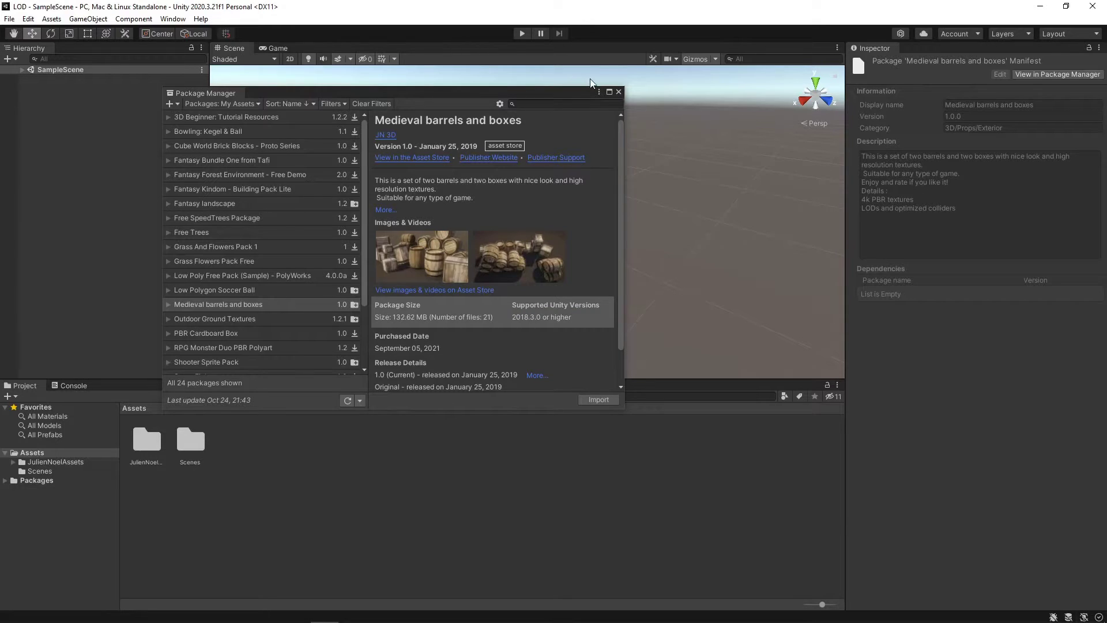
{"action": "left_click", "coordinate": [618, 91]}
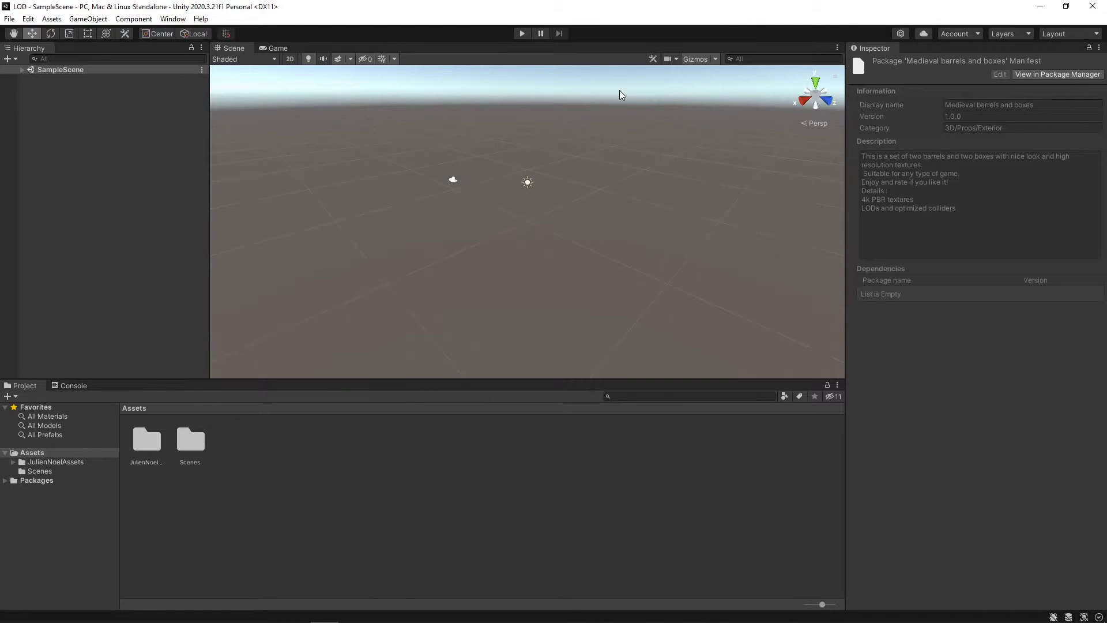
Place the Barrel_01 prefab from the Medfan_BarrelsAndBoxes Prefabs folder into the scene
{"action": "double_click", "coordinate": [143, 447]}
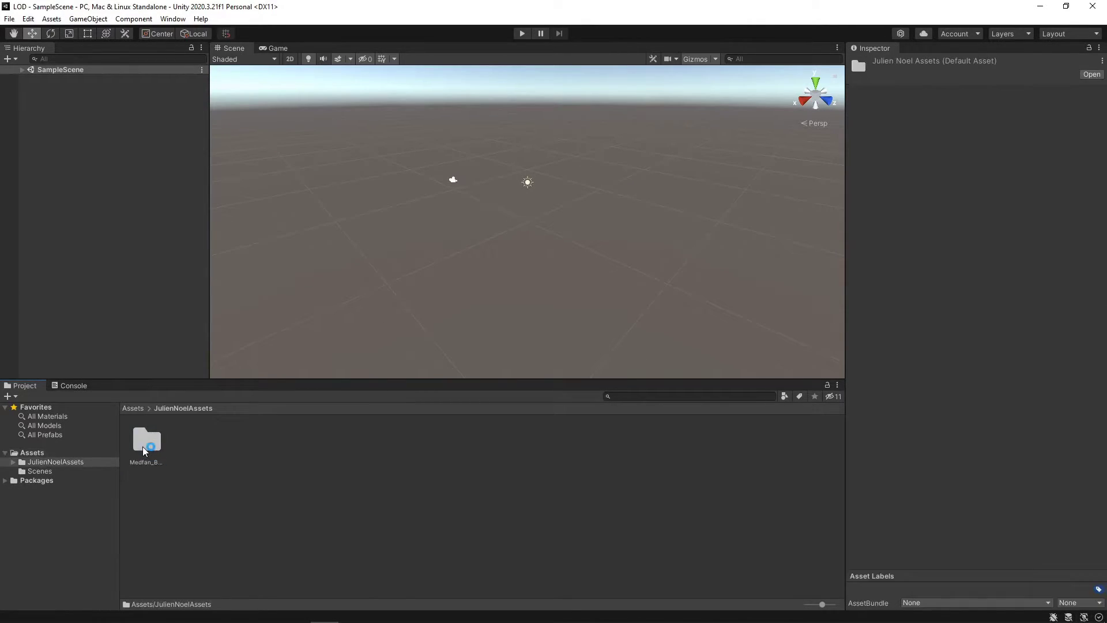
{"action": "double_click", "coordinate": [143, 447]}
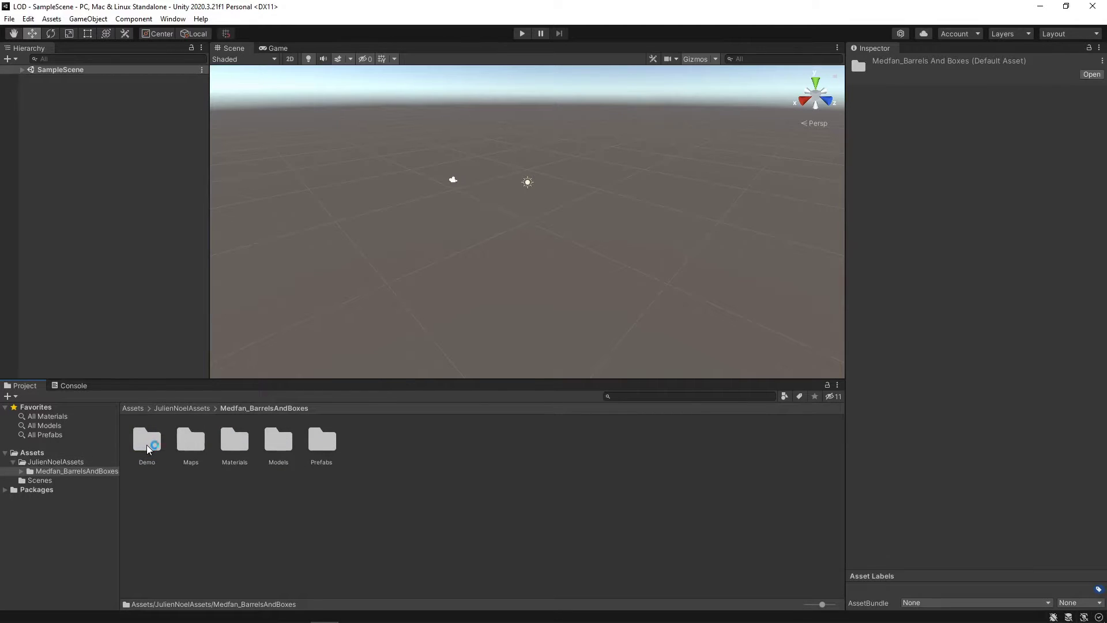
{"action": "double_click", "coordinate": [322, 442]}
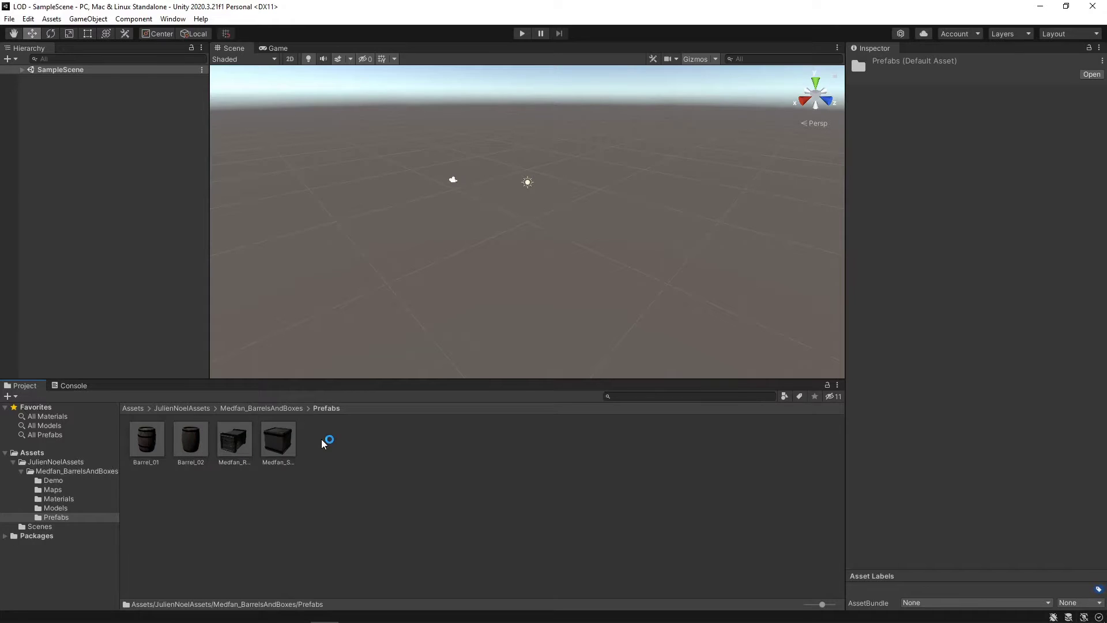
{"action": "left_click_drag", "start_coordinate": [147, 445], "coordinate": [492, 237]}
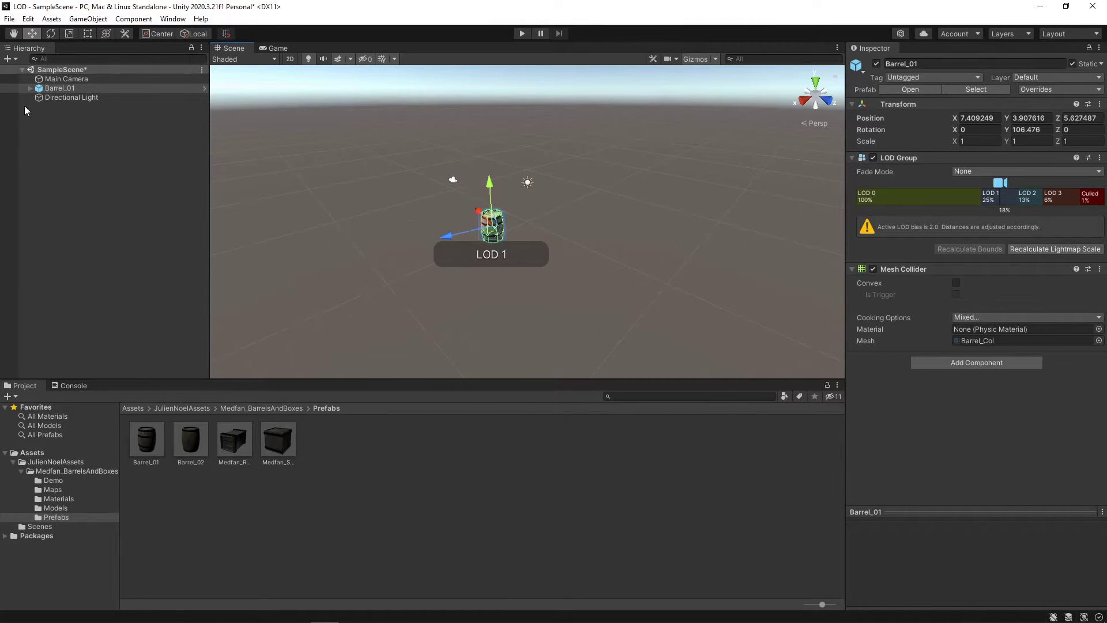
Expand Barrel_01's child meshes and examine how its LOD level changes with camera distance, both selected and deselected
{"action": "left_click", "coordinate": [31, 88]}
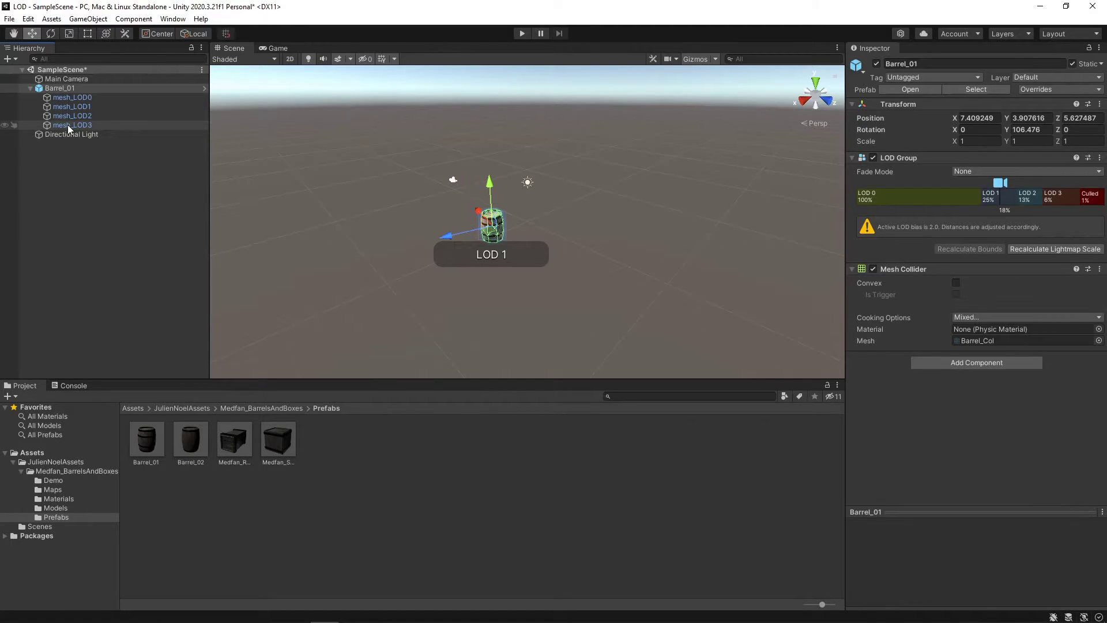
{"action": "double_click", "coordinate": [58, 89]}
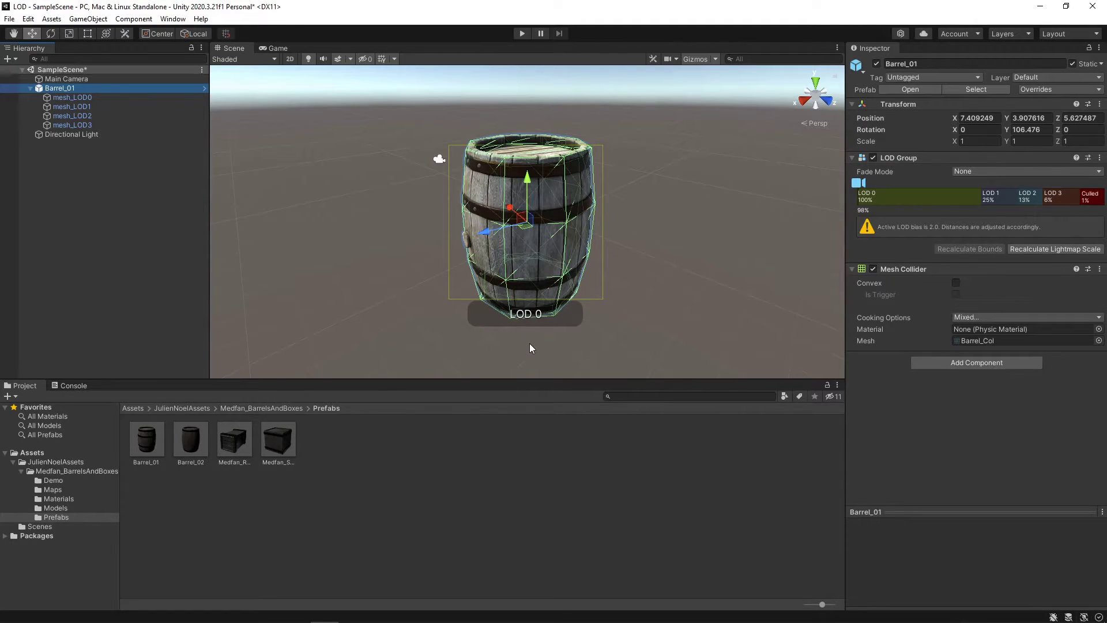
{"action": "scroll", "coordinate": [529, 348], "scroll_direction": "down", "scroll_amount": 5}
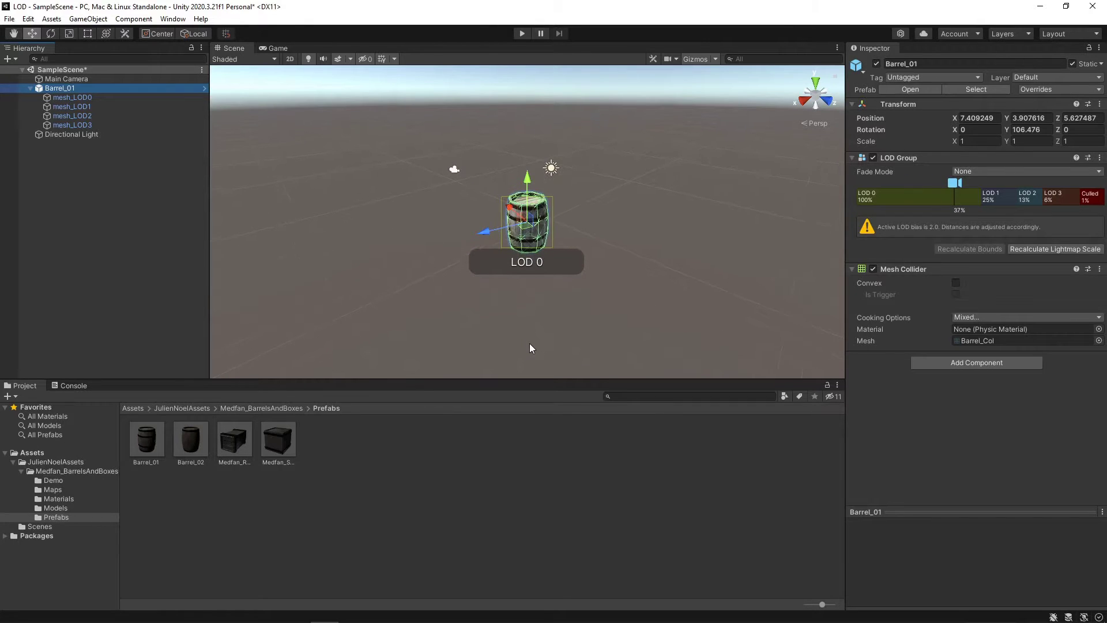
{"action": "scroll", "coordinate": [529, 344], "scroll_direction": "down", "scroll_amount": 5}
{"action": "scroll", "coordinate": [530, 344], "scroll_direction": "down", "scroll_amount": 5}
{"action": "scroll", "coordinate": [530, 344], "scroll_direction": "down", "scroll_amount": 5}
{"action": "scroll", "coordinate": [531, 346], "scroll_direction": "down", "scroll_amount": 2}
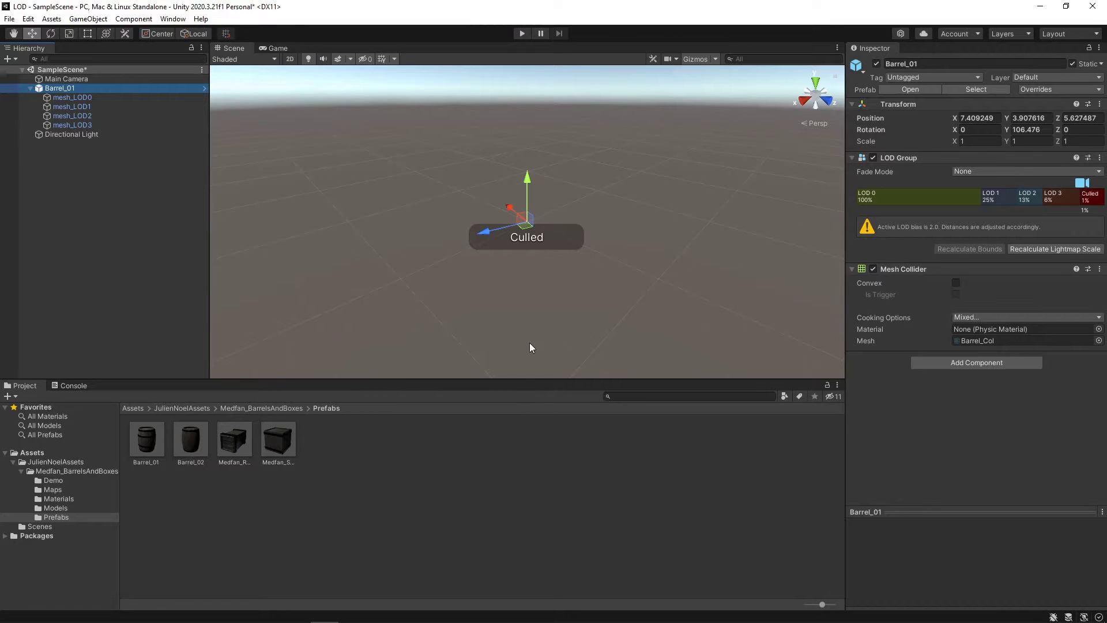
{"action": "double_click", "coordinate": [65, 90]}
{"action": "left_click", "coordinate": [319, 195]}
{"action": "scroll", "coordinate": [577, 206], "scroll_direction": "down", "scroll_amount": 3}
{"action": "scroll", "coordinate": [577, 206], "scroll_direction": "down", "scroll_amount": 6}
{"action": "scroll", "coordinate": [577, 207], "scroll_direction": "down", "scroll_amount": 4}
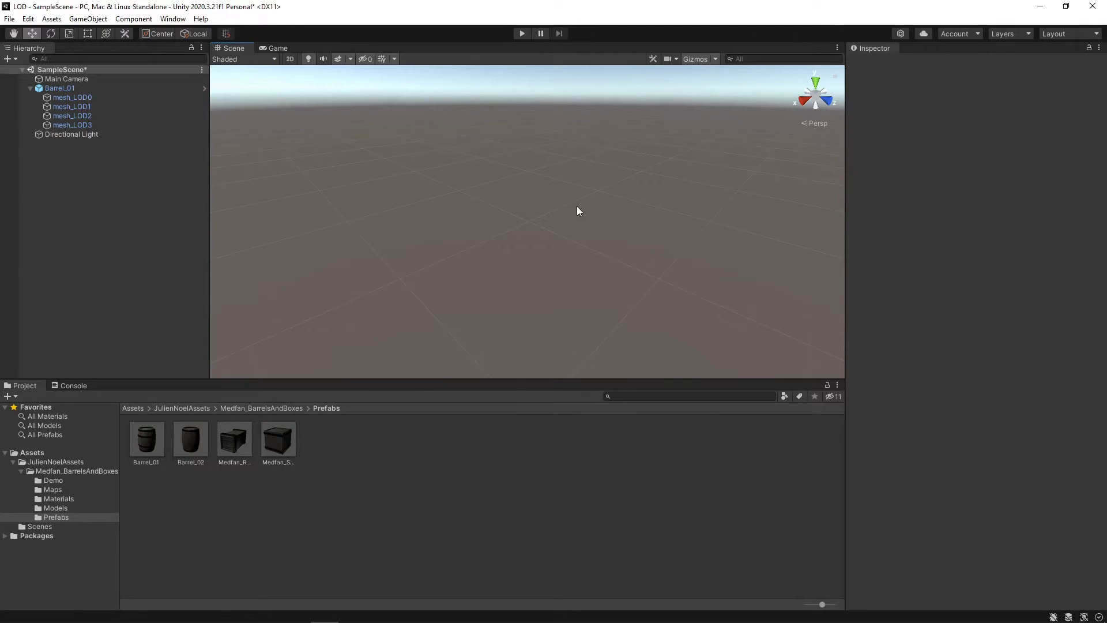
Set Barrel_01's LOD Group thresholds to 89% for LOD 1, 74% for LOD 2, 62% for LOD 3 and 48% for Culled, and check the transitions
{"action": "left_click", "coordinate": [53, 88]}
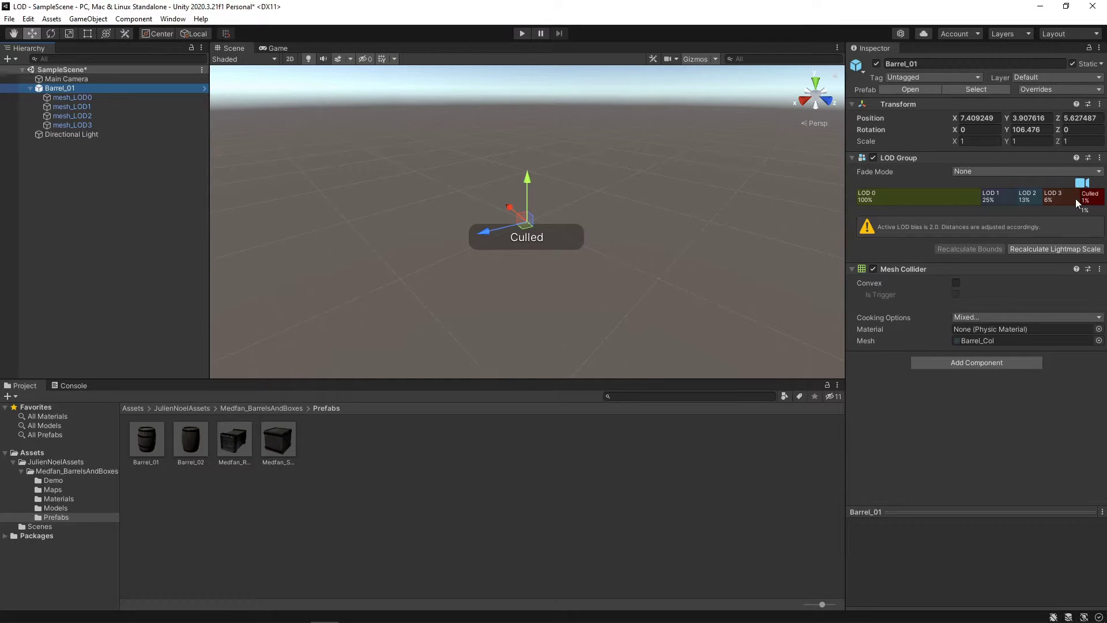
{"action": "left_click", "coordinate": [981, 191]}
{"action": "mouse_move", "coordinate": [981, 192]}
{"action": "left_mouse_down"}
{"action": "mouse_move", "coordinate": [867, 194]}
{"action": "mouse_move", "coordinate": [1019, 197]}
{"action": "mouse_move", "coordinate": [891, 197]}
{"action": "left_mouse_up"}
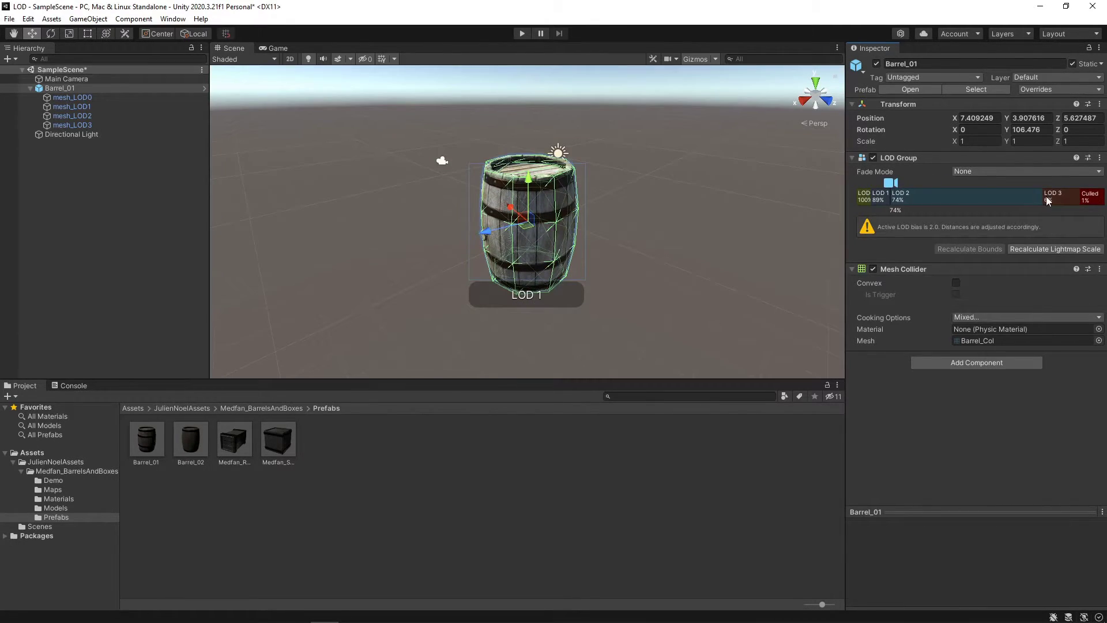
{"action": "left_click_drag", "start_coordinate": [1043, 197], "coordinate": [907, 201]}
{"action": "left_click_drag", "start_coordinate": [1080, 196], "coordinate": [934, 189]}
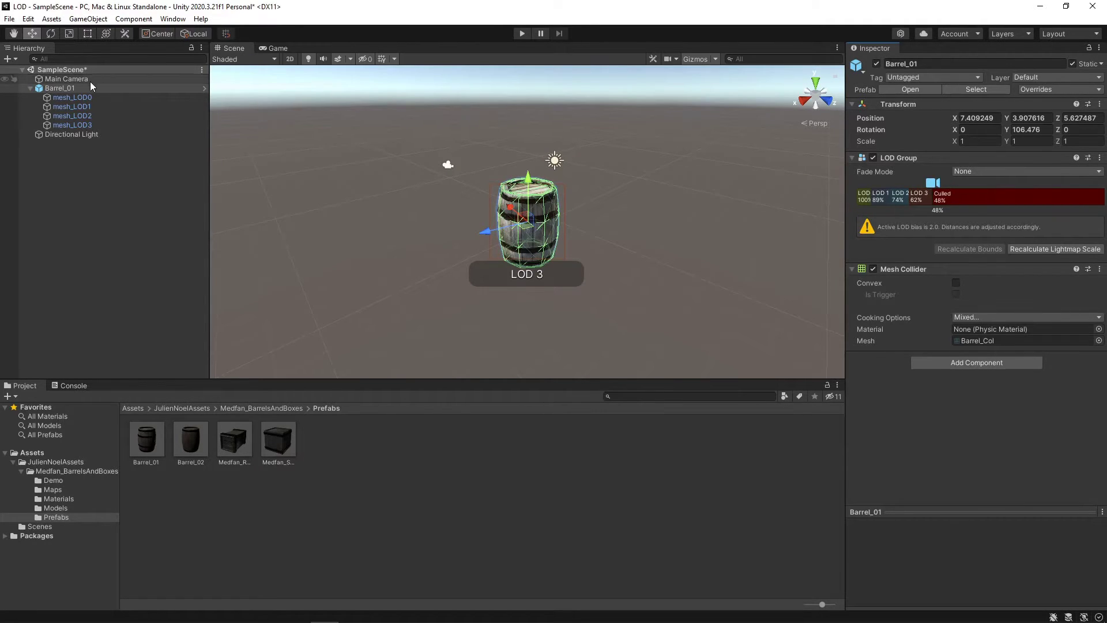
{"action": "left_click", "coordinate": [376, 177]}
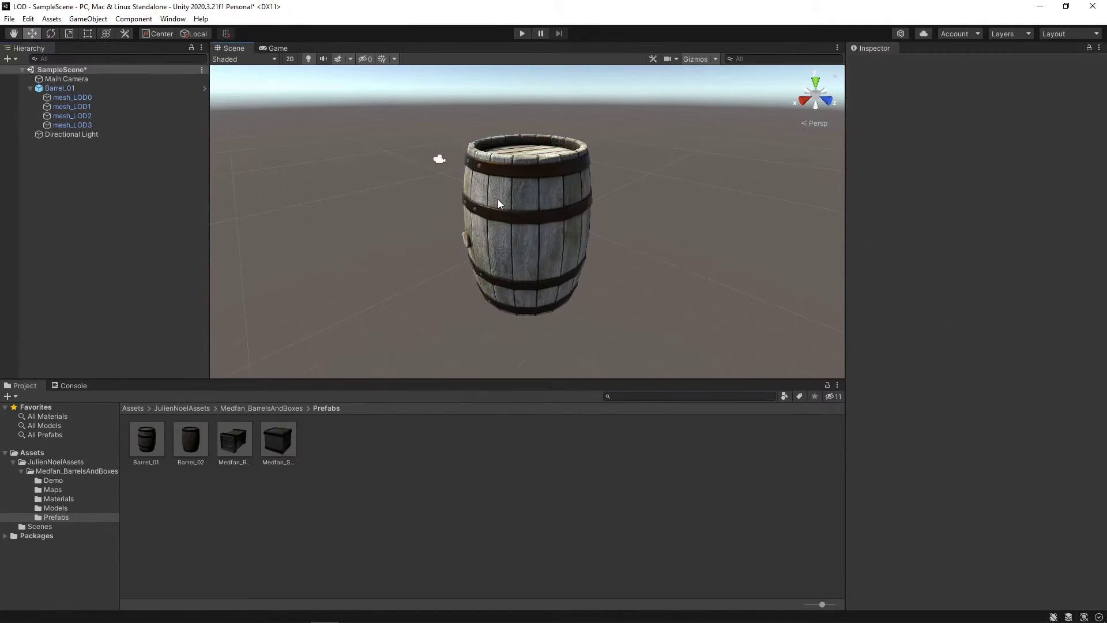
{"action": "scroll", "coordinate": [499, 199], "scroll_direction": "down", "scroll_amount": 4}
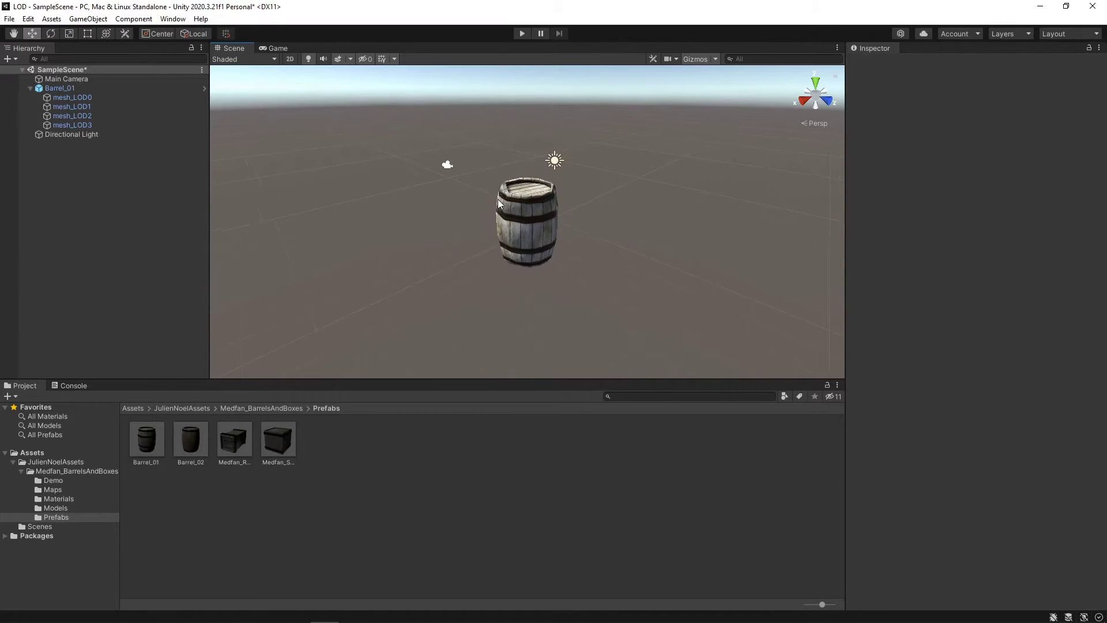
{"action": "scroll", "coordinate": [499, 202], "scroll_direction": "down", "scroll_amount": 1}
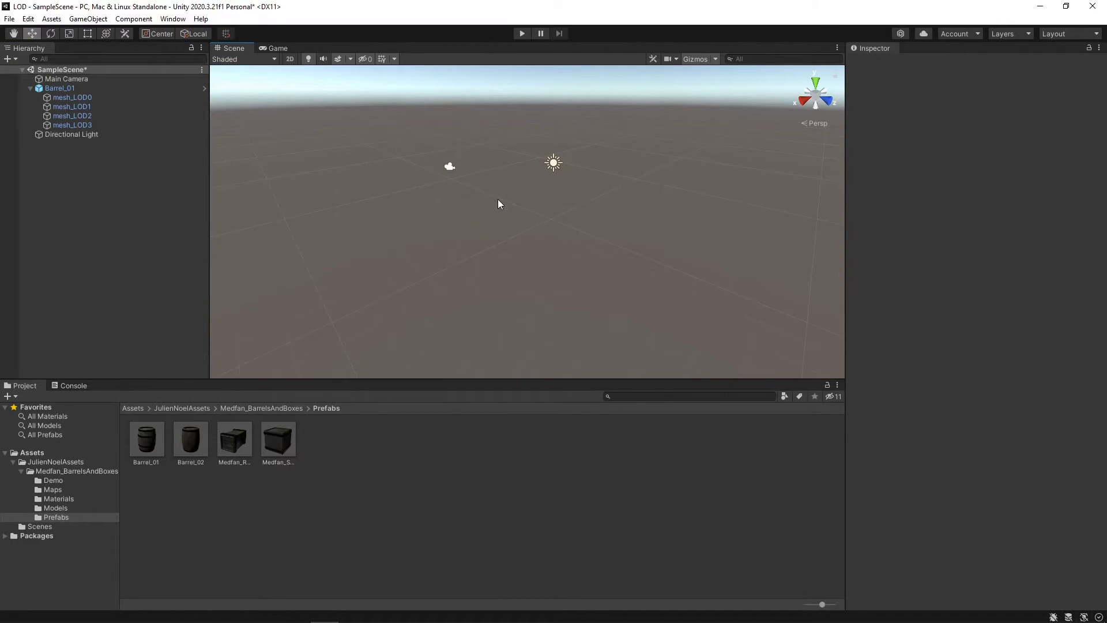
{"action": "scroll", "coordinate": [499, 203], "scroll_direction": "up", "scroll_amount": 3}
{"action": "scroll", "coordinate": [500, 204], "scroll_direction": "up", "scroll_amount": 1}
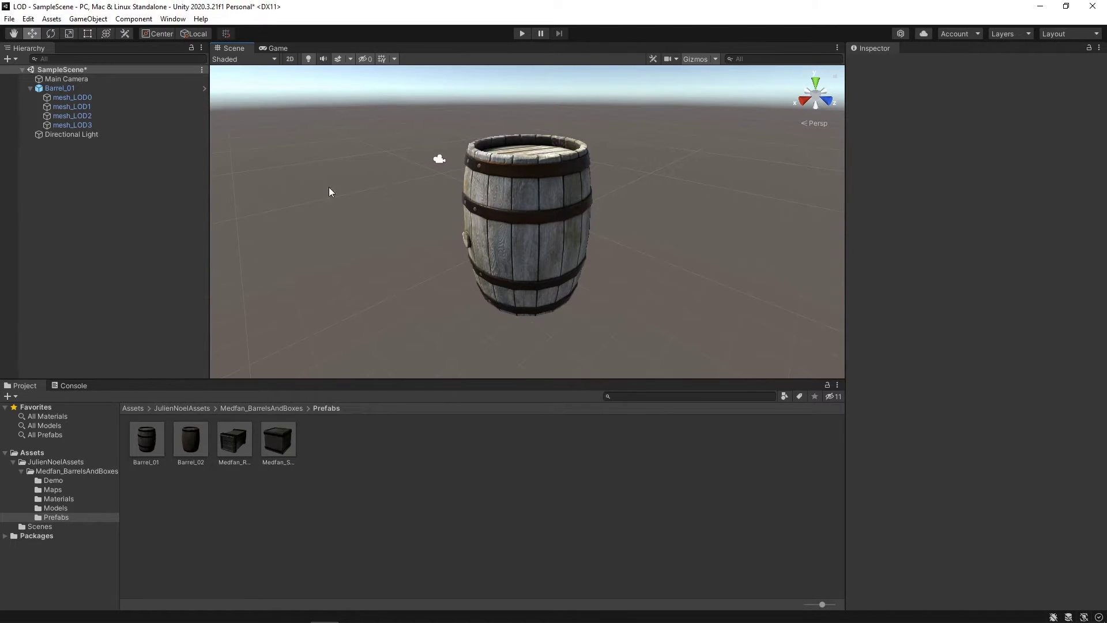
Delete Barrel_01 from the scene and create an empty GameObject with its default name
{"action": "left_click", "coordinate": [59, 88]}
{"action": "key", "text": "Delete"}
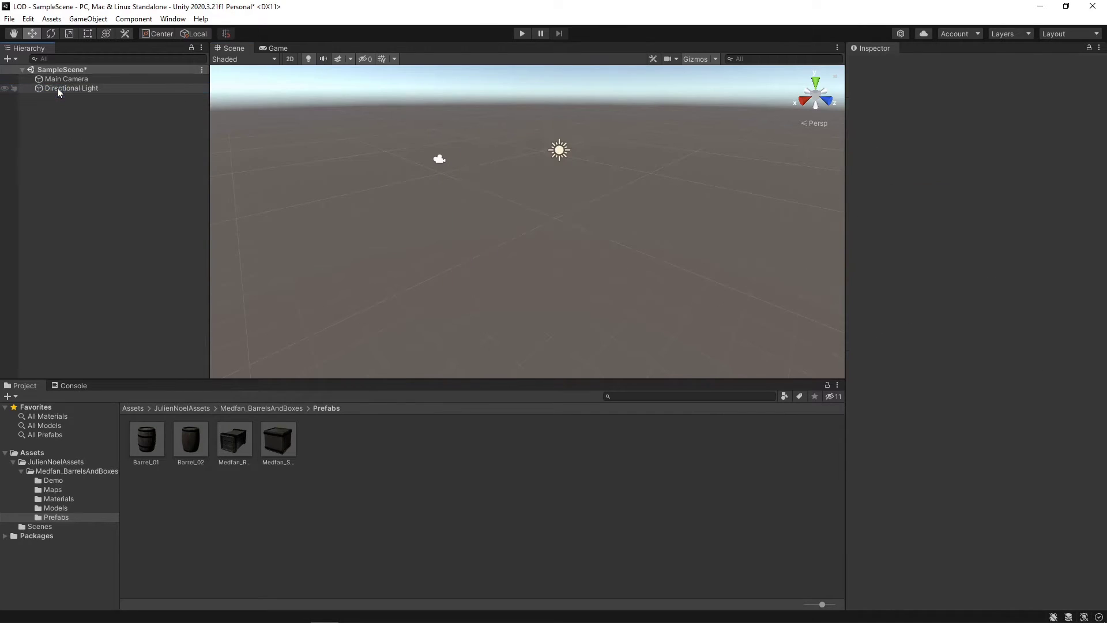
{"action": "left_click", "coordinate": [15, 58]}
{"action": "left_click", "coordinate": [21, 71]}
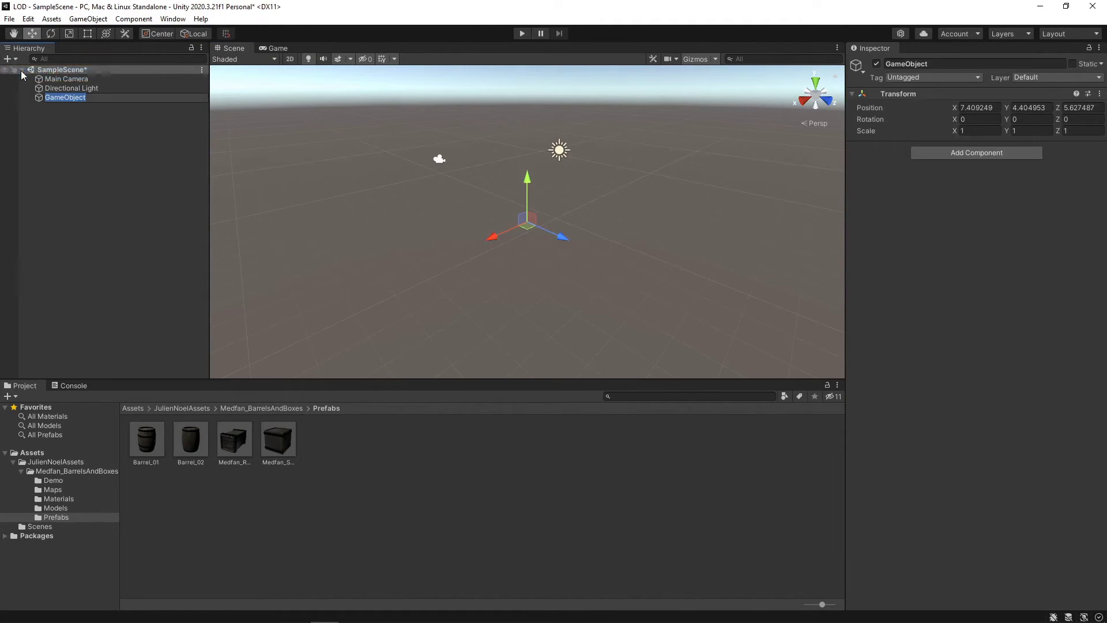
{"action": "left_click", "coordinate": [87, 126]}
Add a Capsule, a Cylinder and a Cube as 3D child objects of the empty GameObject
{"action": "left_click", "coordinate": [64, 98]}
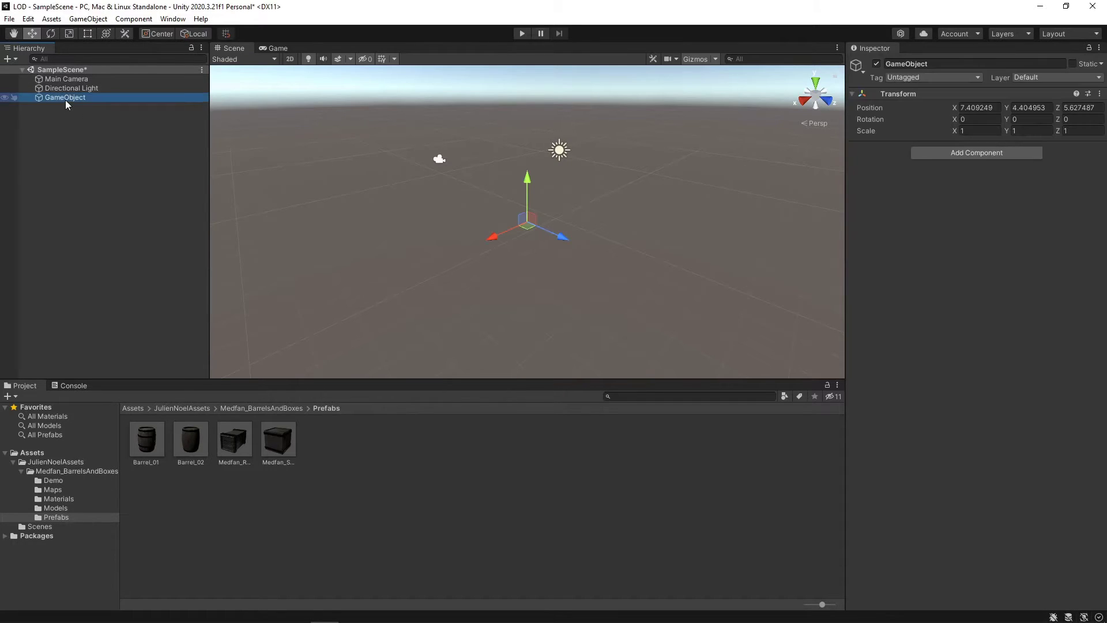
{"action": "right_click", "coordinate": [65, 98]}
{"action": "mouse_move", "coordinate": [167, 263]}
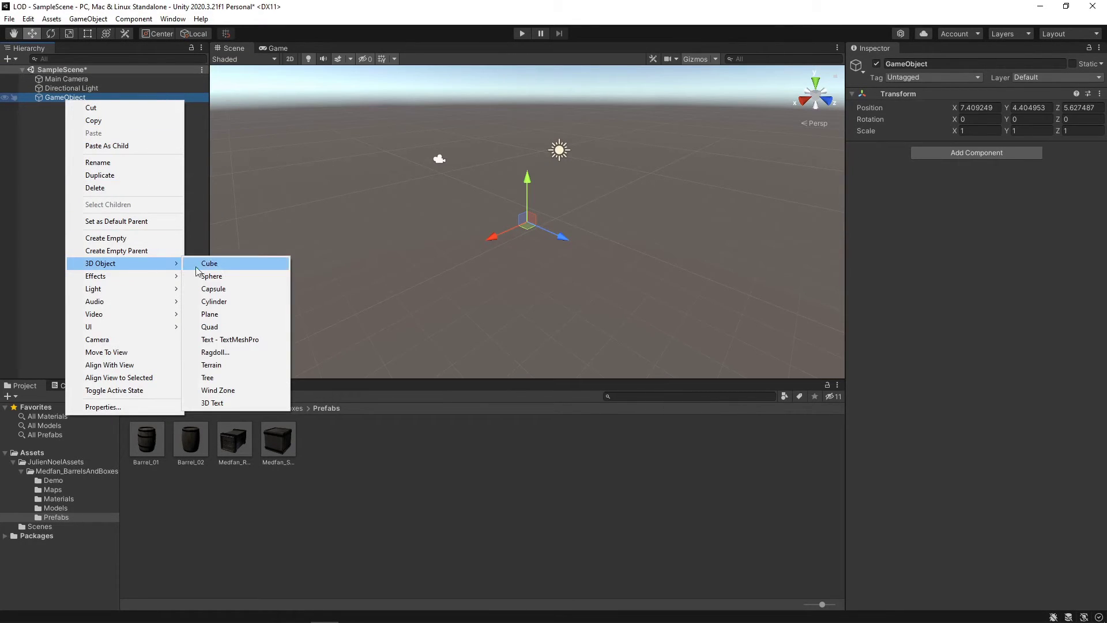
{"action": "left_click", "coordinate": [218, 293]}
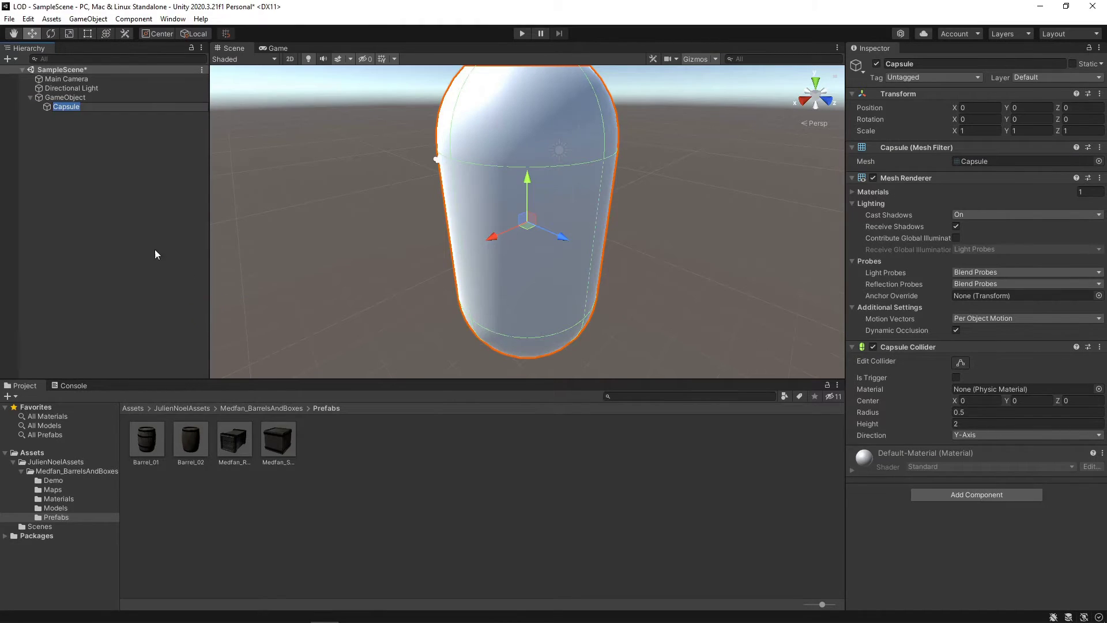
{"action": "right_click", "coordinate": [64, 98]}
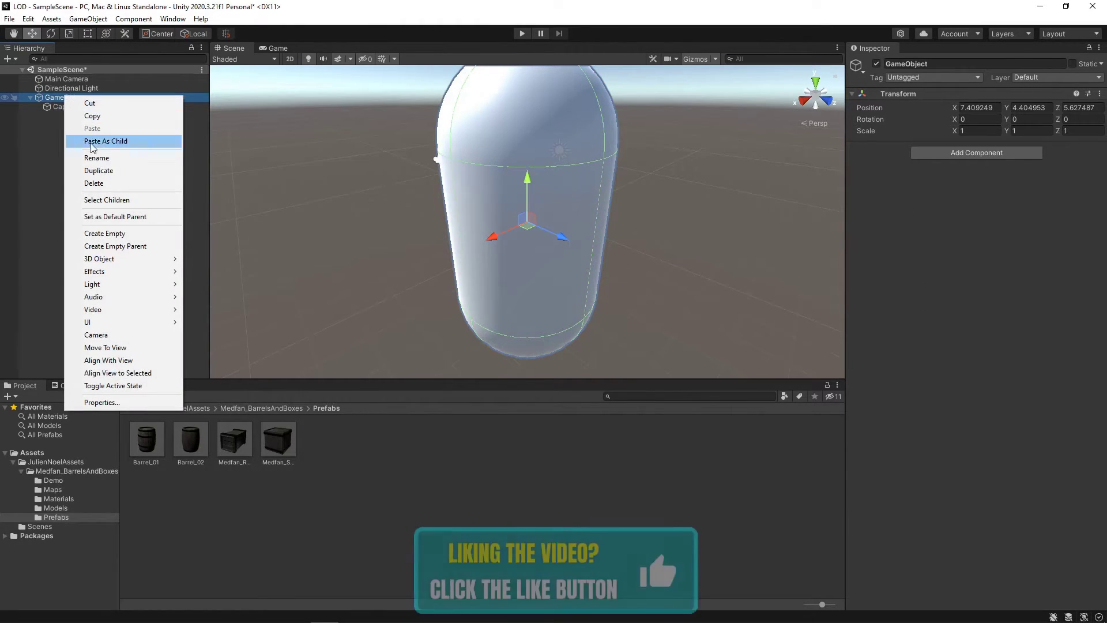
{"action": "mouse_move", "coordinate": [142, 263]}
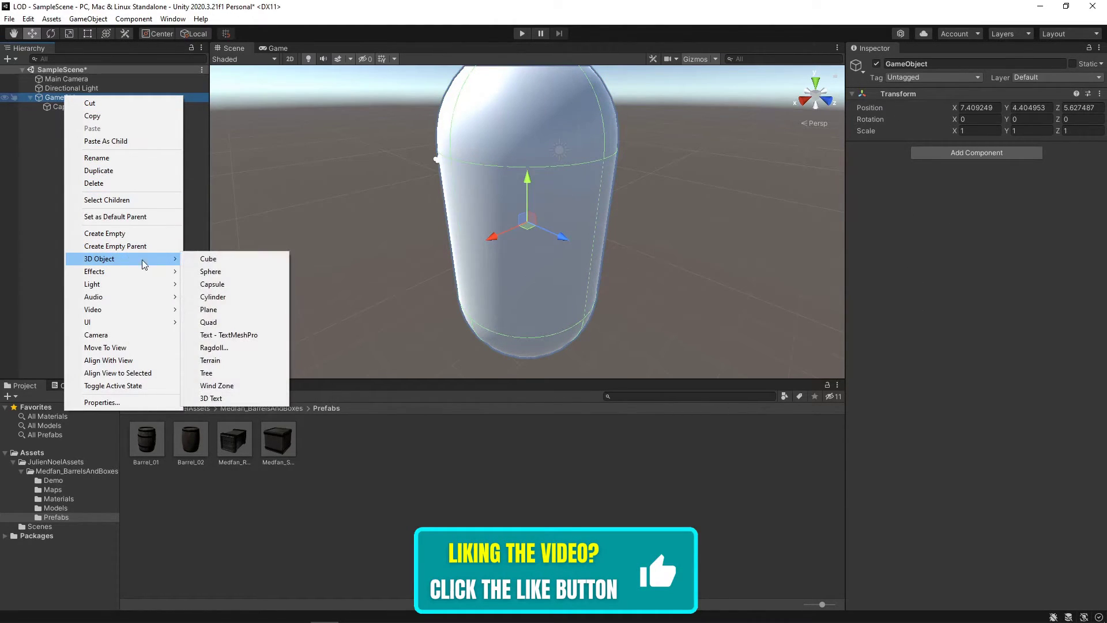
{"action": "left_click", "coordinate": [219, 297]}
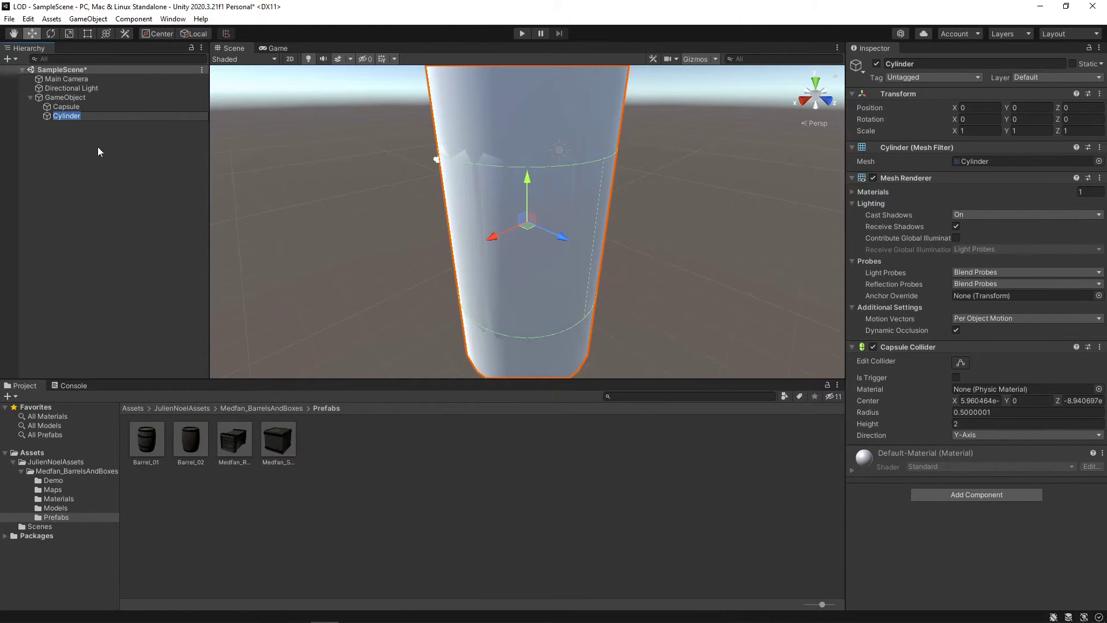
{"action": "right_click", "coordinate": [66, 97]}
{"action": "mouse_move", "coordinate": [130, 259]}
{"action": "left_click", "coordinate": [192, 261]}
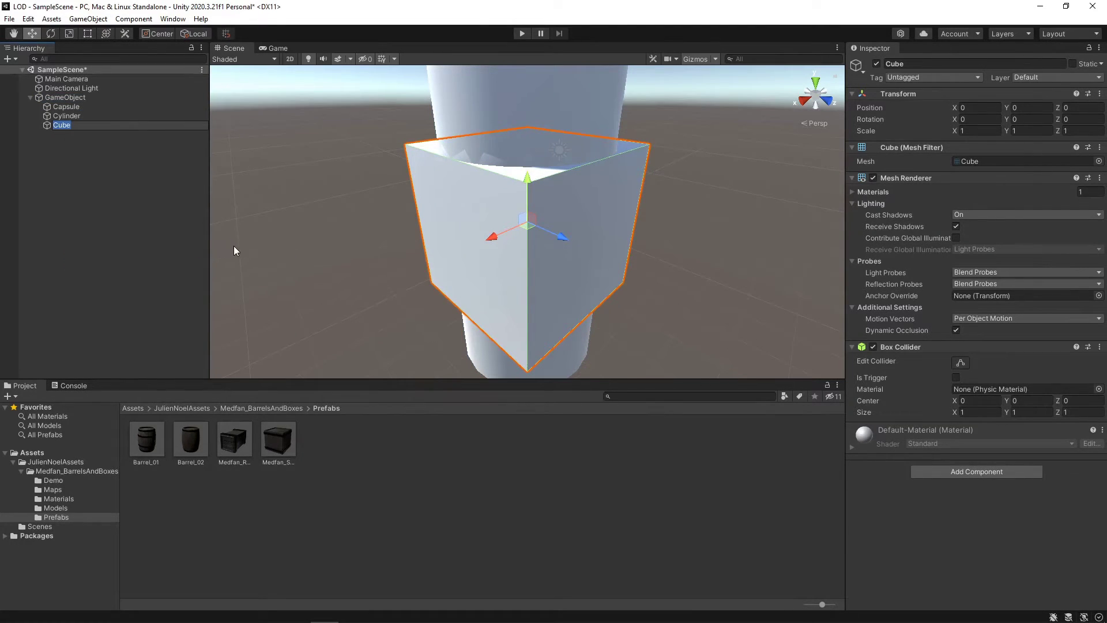
Add a LOD Group component to the parent GameObject
{"action": "scroll", "coordinate": [248, 246], "scroll_direction": "down", "scroll_amount": 2}
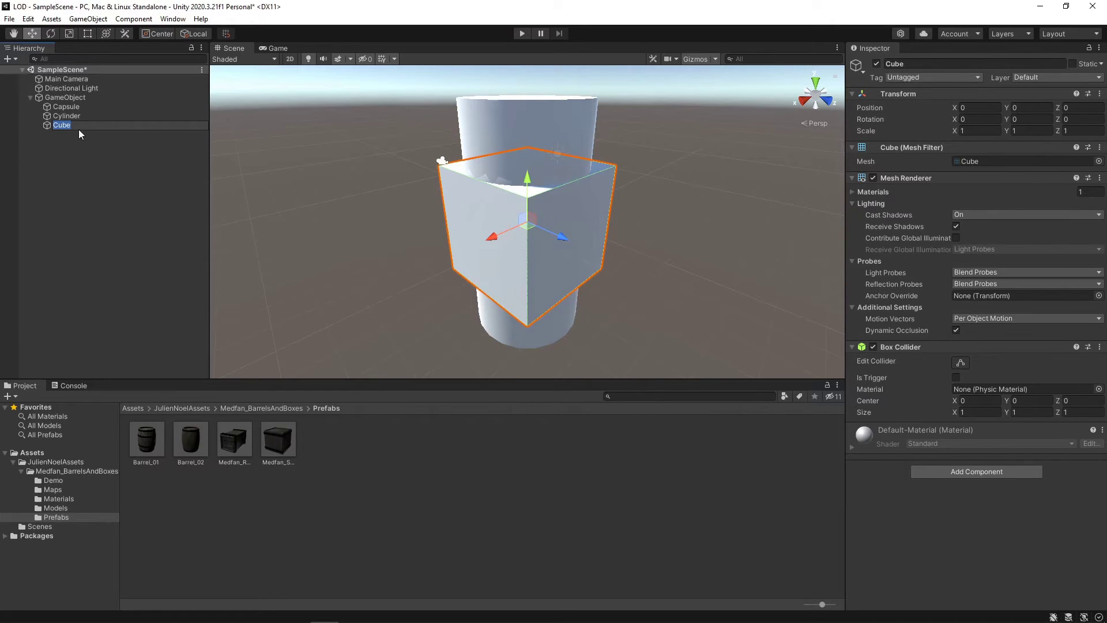
{"action": "left_click", "coordinate": [62, 98]}
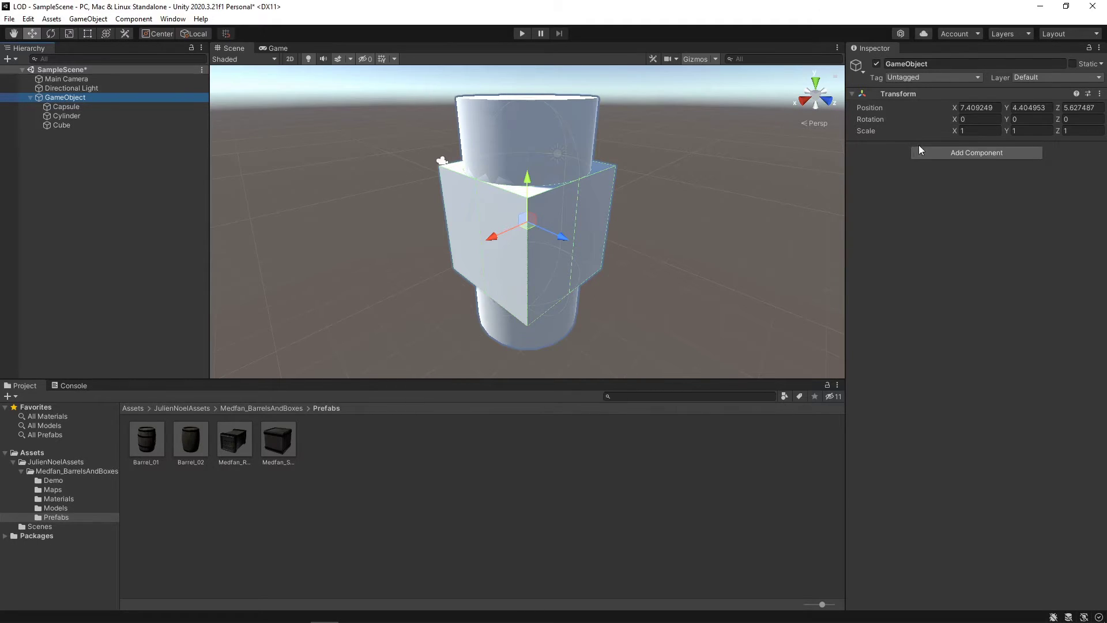
{"action": "left_click", "coordinate": [955, 154]}
{"action": "type", "text": "lod"}
{"action": "left_click", "coordinate": [946, 193]}
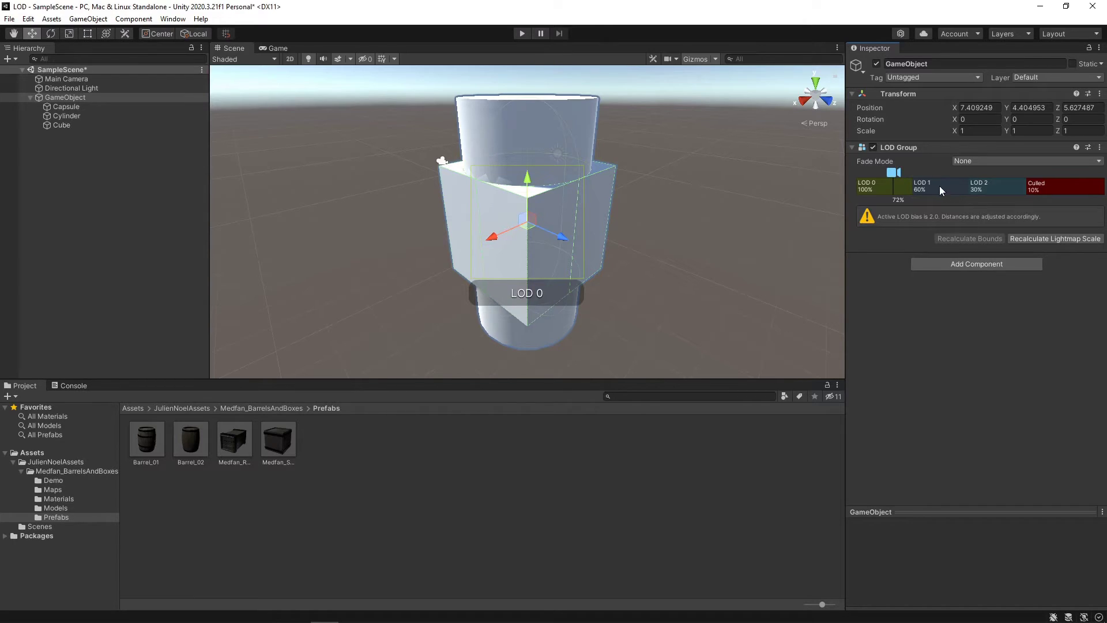
Assign the Capsule as renderer for LOD 0, the Cylinder for LOD 1 and the Cube for LOD 2
{"action": "left_click", "coordinate": [871, 188]}
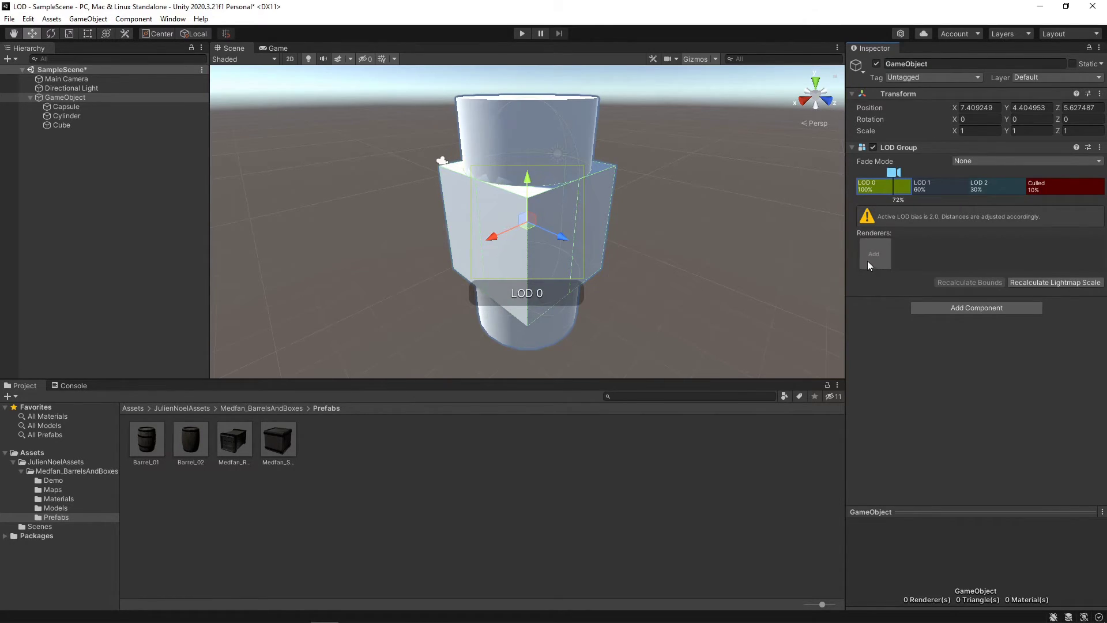
{"action": "left_click", "coordinate": [868, 262]}
{"action": "double_click", "coordinate": [893, 297]}
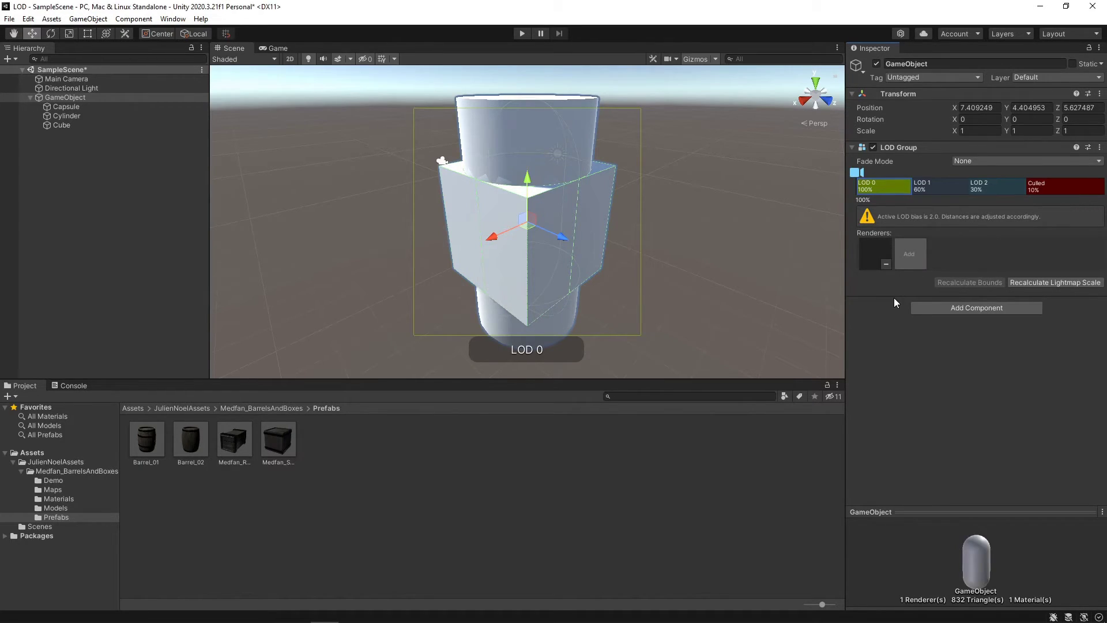
{"action": "left_click", "coordinate": [931, 184]}
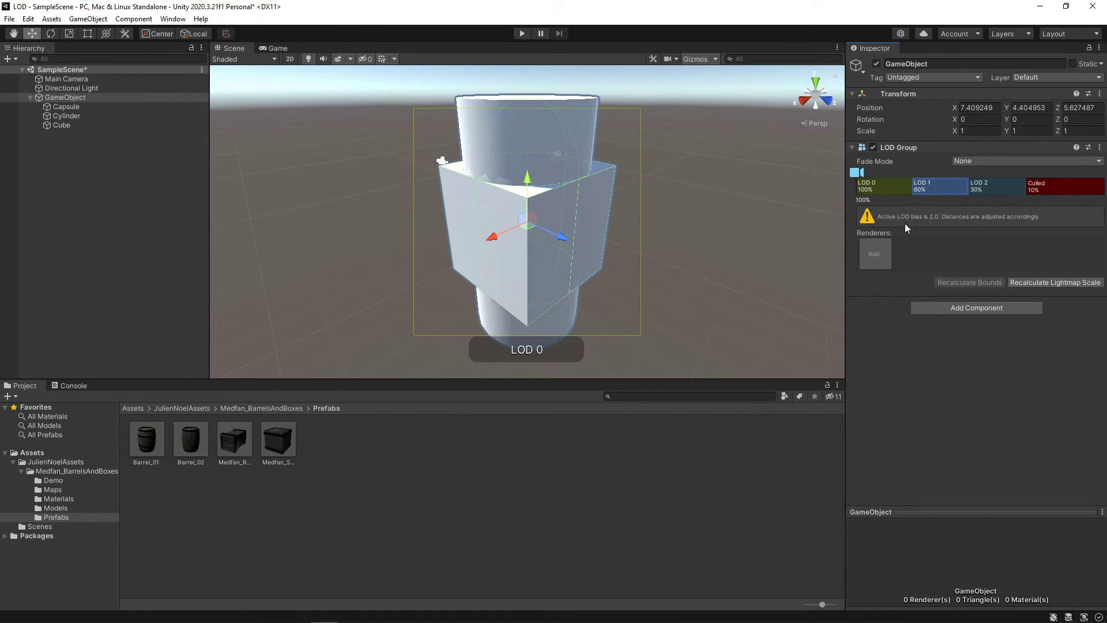
{"action": "left_click", "coordinate": [881, 260]}
{"action": "double_click", "coordinate": [904, 314]}
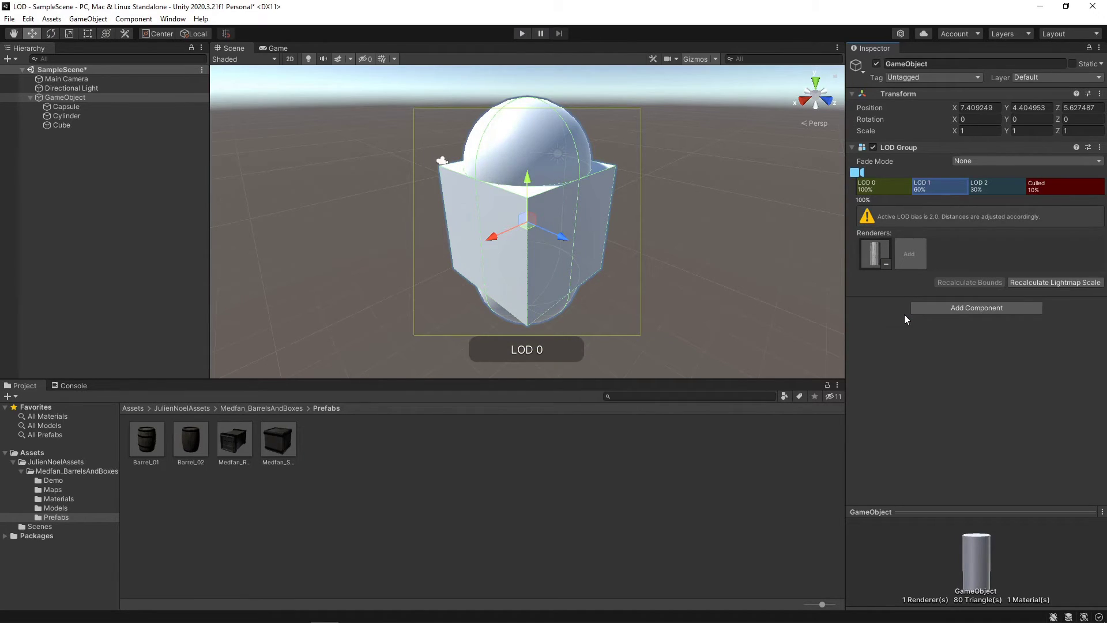
{"action": "left_click", "coordinate": [993, 188]}
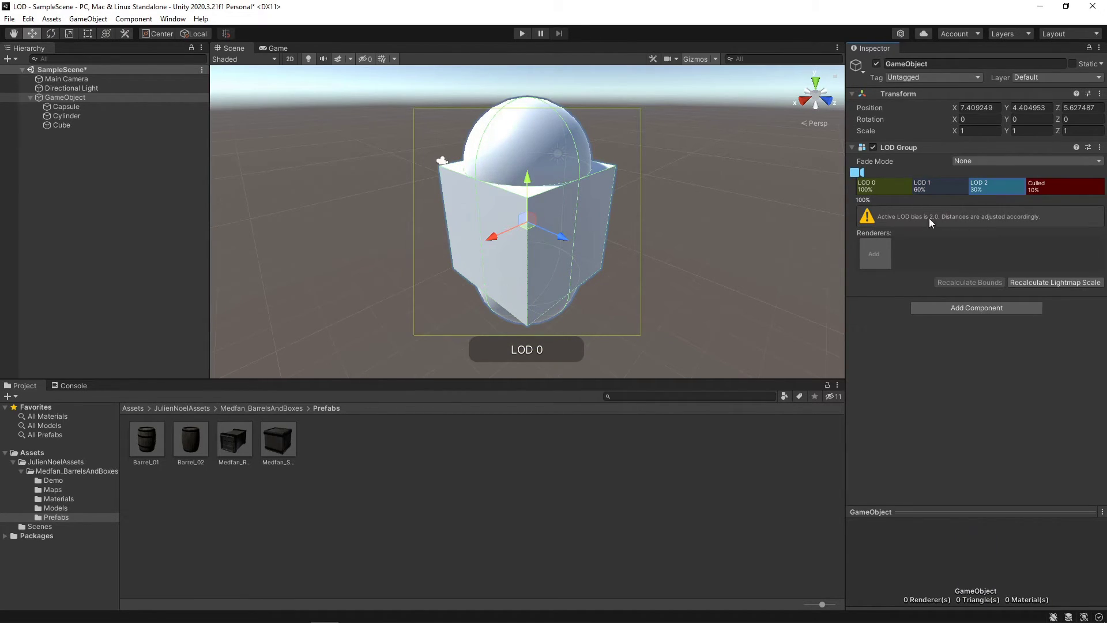
{"action": "left_click", "coordinate": [880, 249]}
{"action": "double_click", "coordinate": [912, 295]}
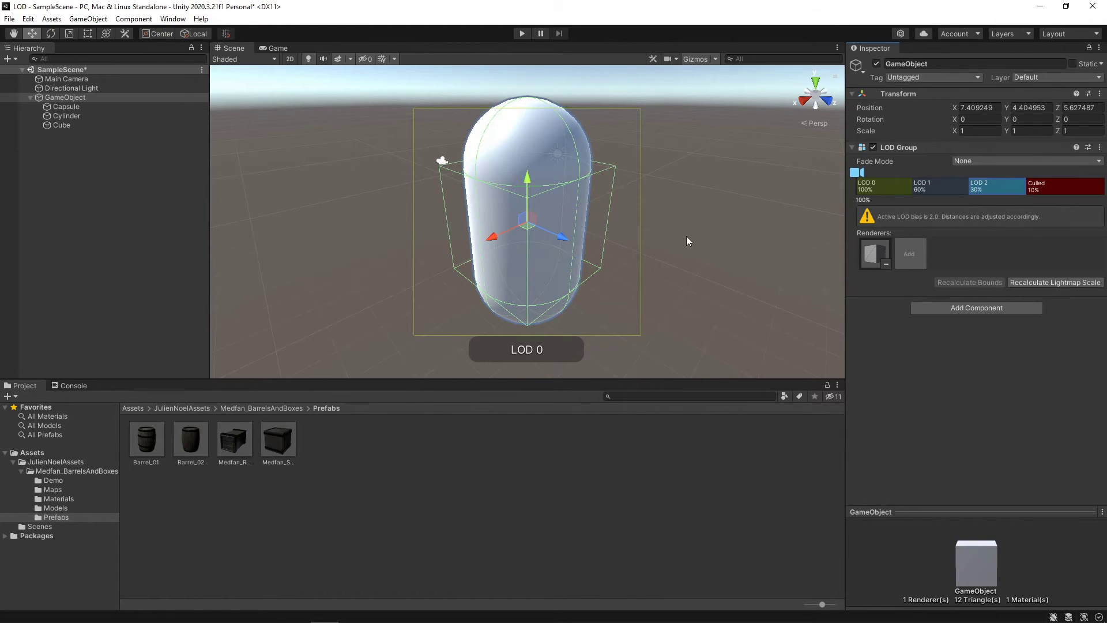
Deselect the object and examine how its mesh switches between LOD levels as the camera moves away
{"action": "left_click", "coordinate": [660, 235]}
{"action": "scroll", "coordinate": [661, 235], "scroll_direction": "down", "scroll_amount": 2}
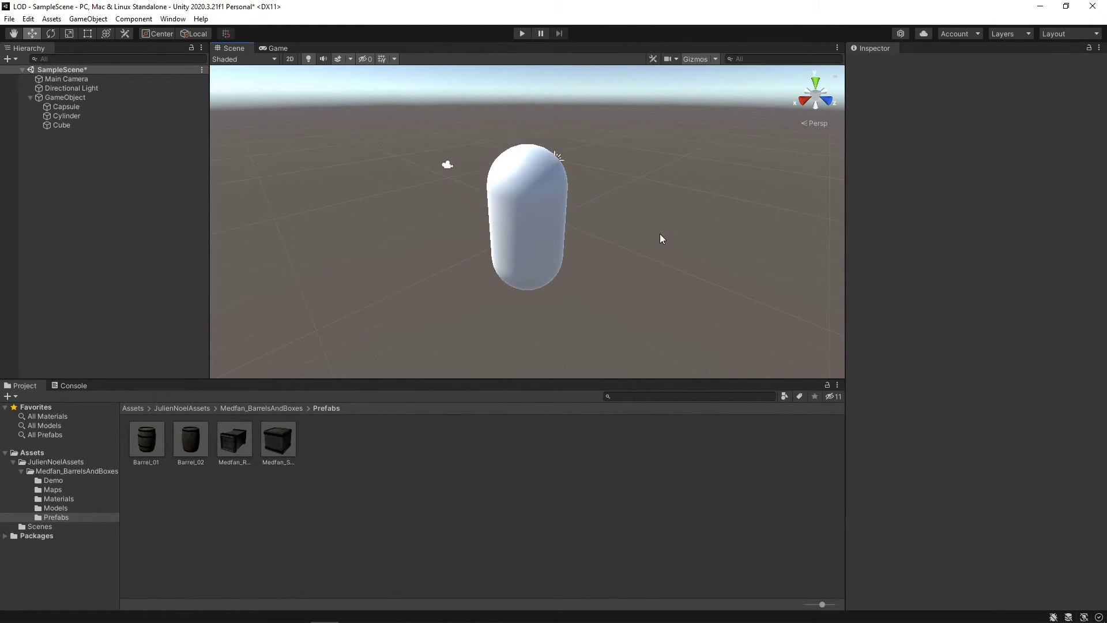
{"action": "scroll", "coordinate": [660, 234], "scroll_direction": "down", "scroll_amount": 5}
{"action": "scroll", "coordinate": [660, 234], "scroll_direction": "down", "scroll_amount": 5}
{"action": "scroll", "coordinate": [660, 237], "scroll_direction": "down", "scroll_amount": 5}
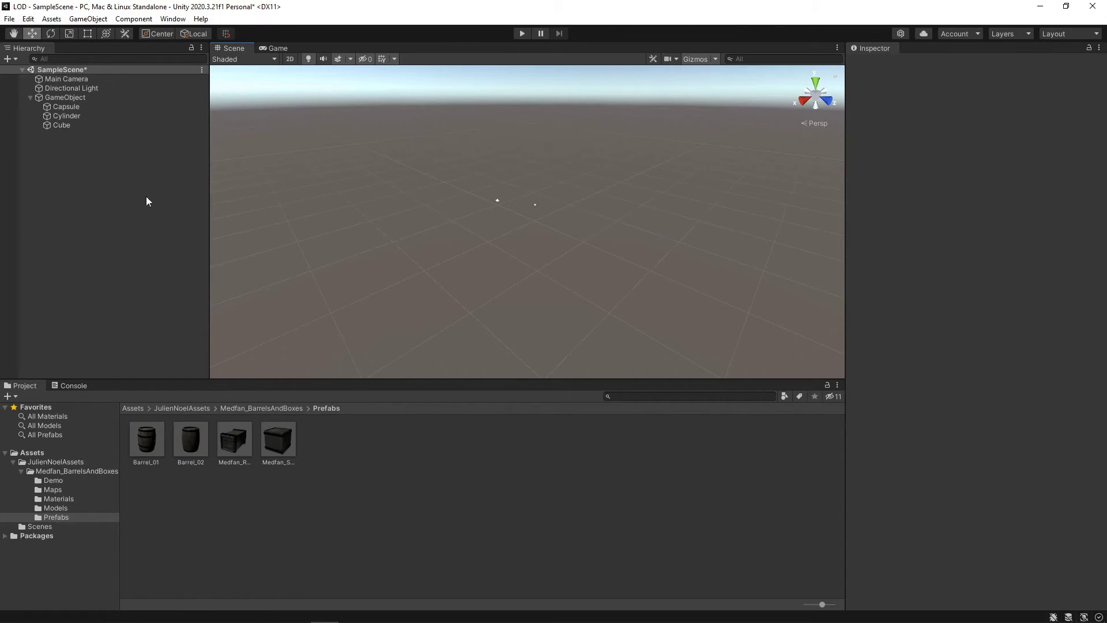
Delete the LOD 2 and LOD 1 levels from GameObject's LOD Group, keeping only LOD 0 and Culled
{"action": "left_click", "coordinate": [50, 98]}
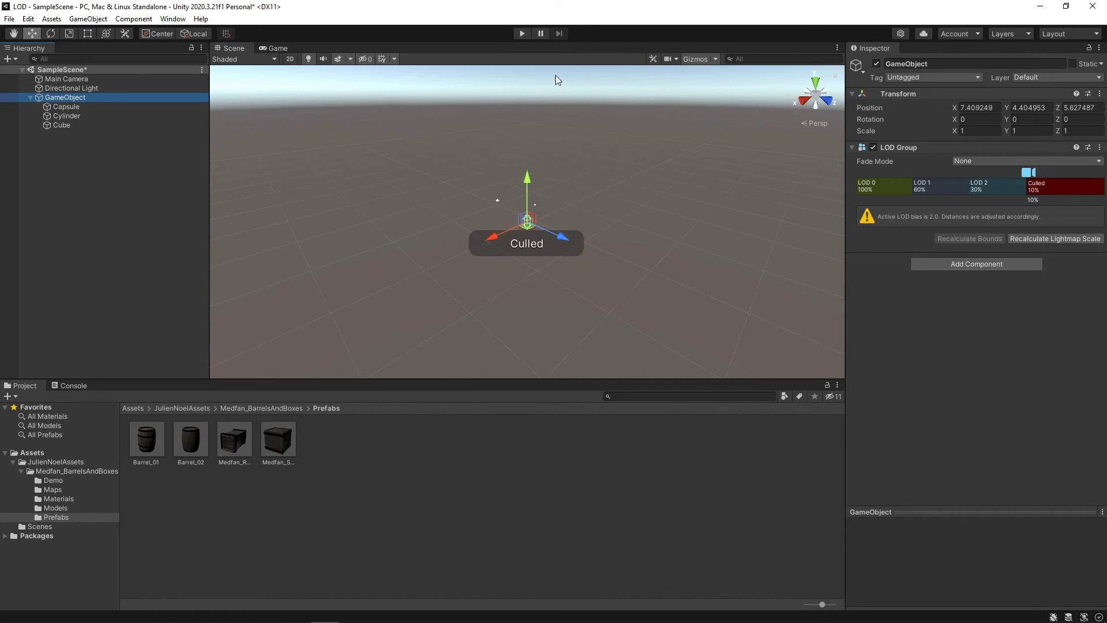
{"action": "right_click", "coordinate": [987, 183]}
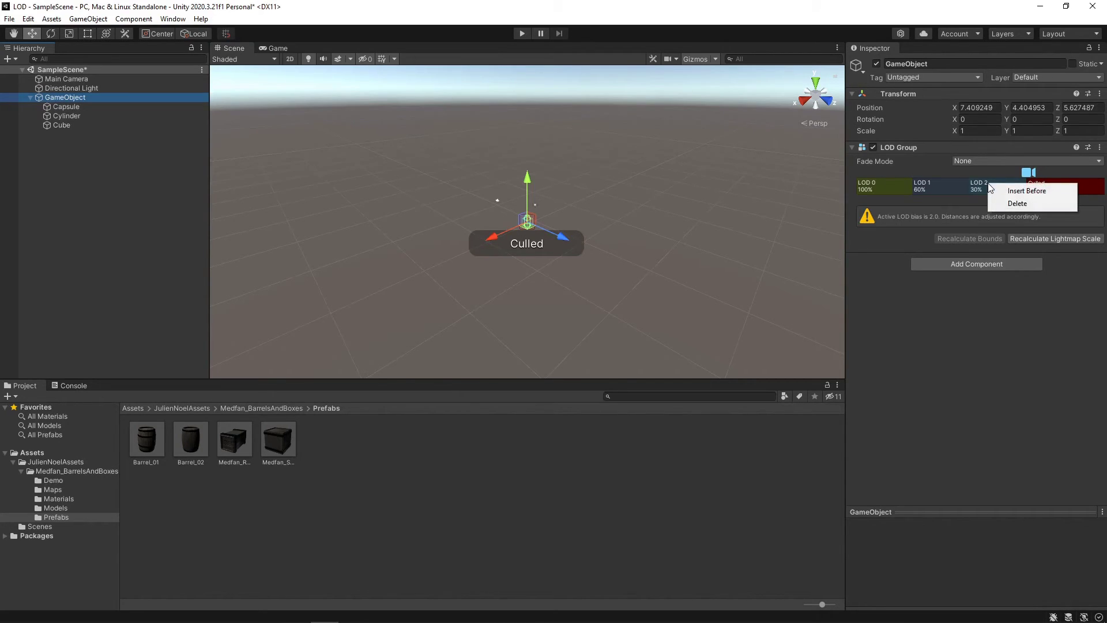
{"action": "left_click", "coordinate": [1014, 204]}
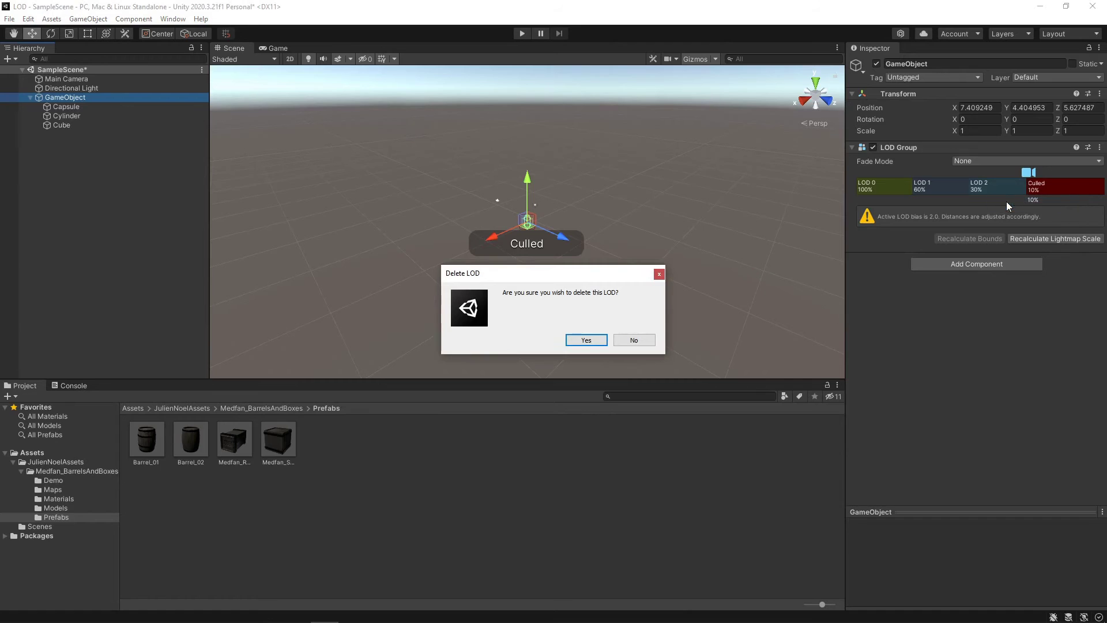
{"action": "left_click", "coordinate": [583, 341]}
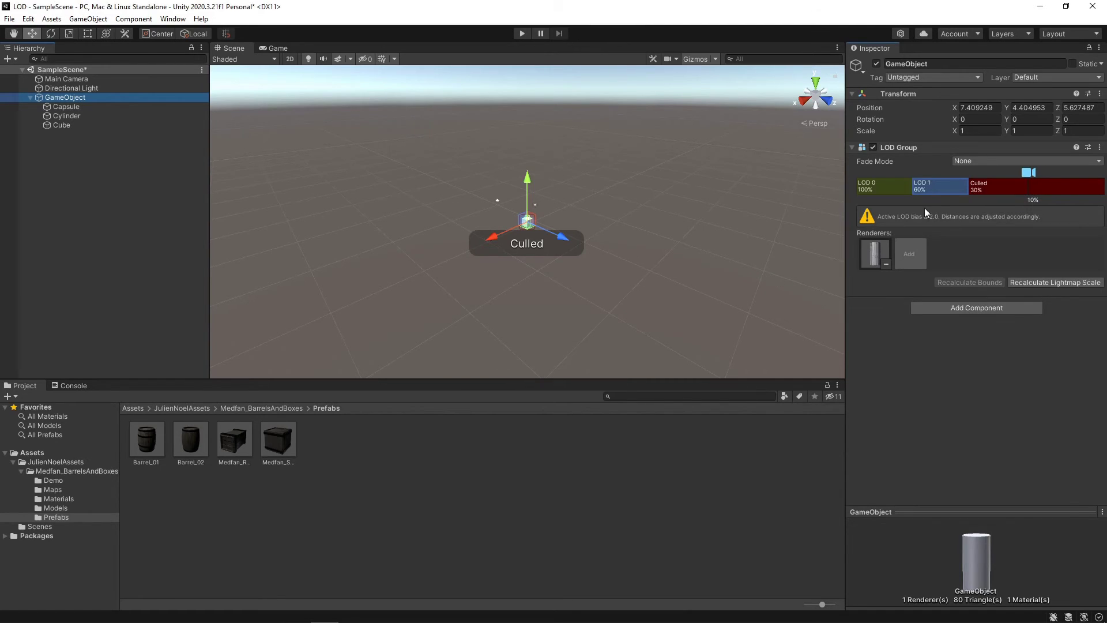
{"action": "right_click", "coordinate": [944, 192]}
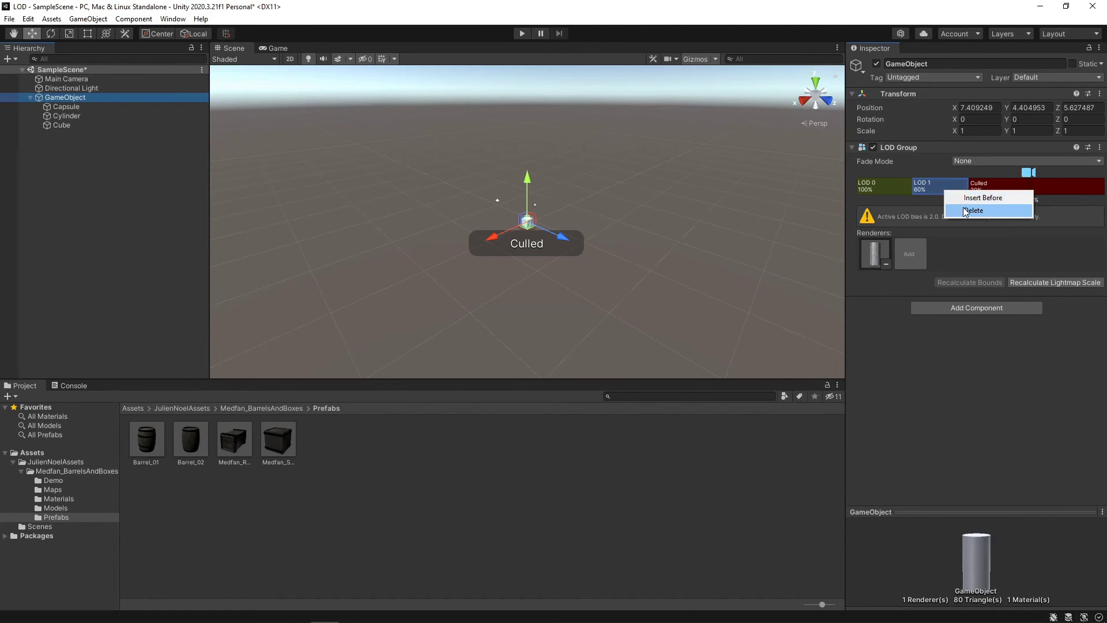
{"action": "left_click", "coordinate": [963, 211]}
{"action": "left_click", "coordinate": [588, 341]}
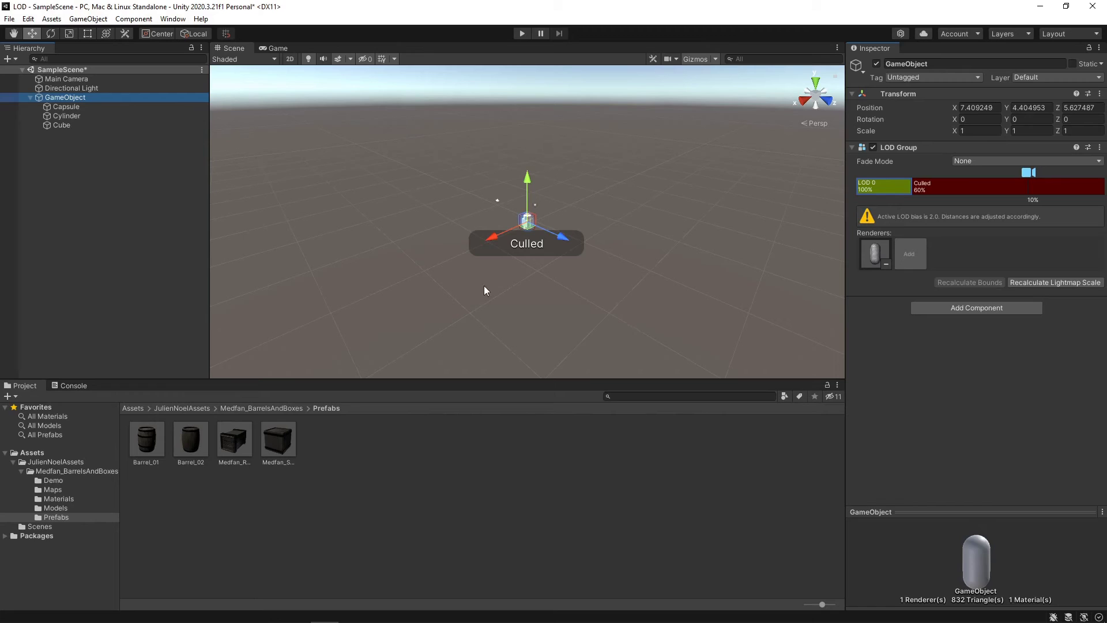
Delete the Cylinder and Cube child objects from GameObject
{"action": "left_click", "coordinate": [78, 115]}
{"action": "key", "text": "Delete"}
{"action": "left_click", "coordinate": [78, 117]}
{"action": "key", "text": "Delete"}
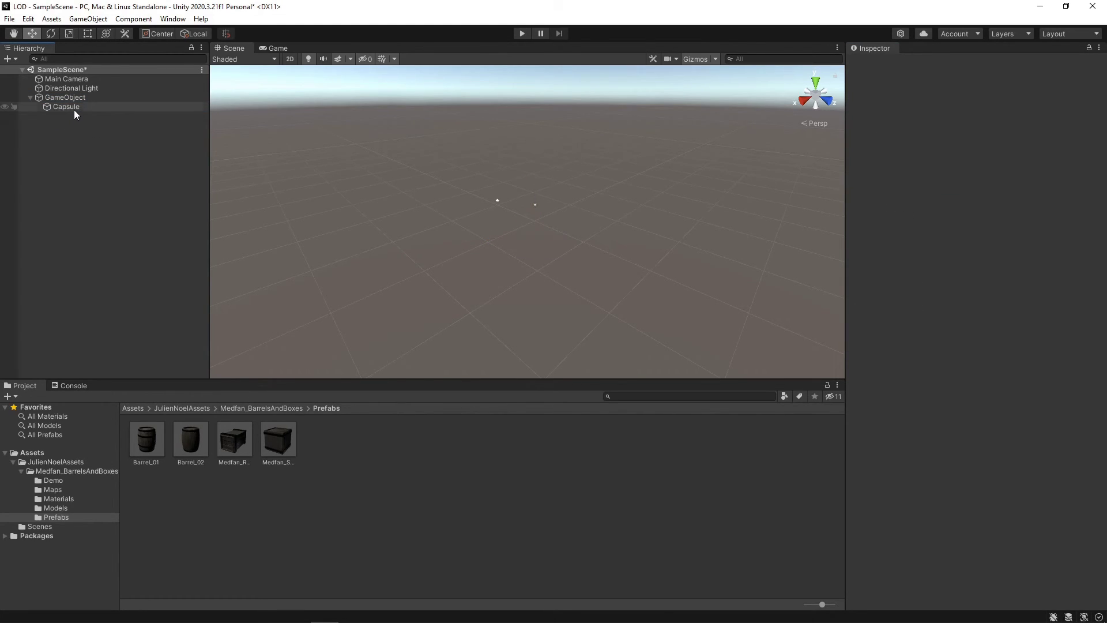
Set GameObject's Culled threshold to 8% in the LOD Group and check the capsule's culling with it deselected
{"action": "left_click", "coordinate": [72, 96]}
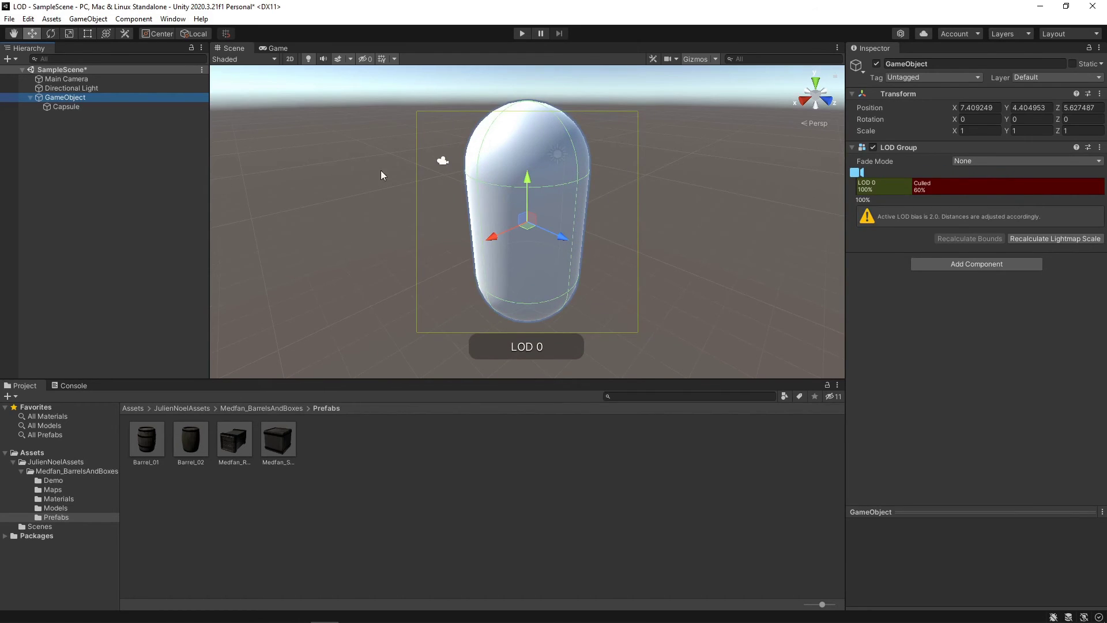
{"action": "scroll", "coordinate": [421, 184], "scroll_direction": "down", "scroll_amount": 8}
{"action": "scroll", "coordinate": [422, 188], "scroll_direction": "down", "scroll_amount": 1}
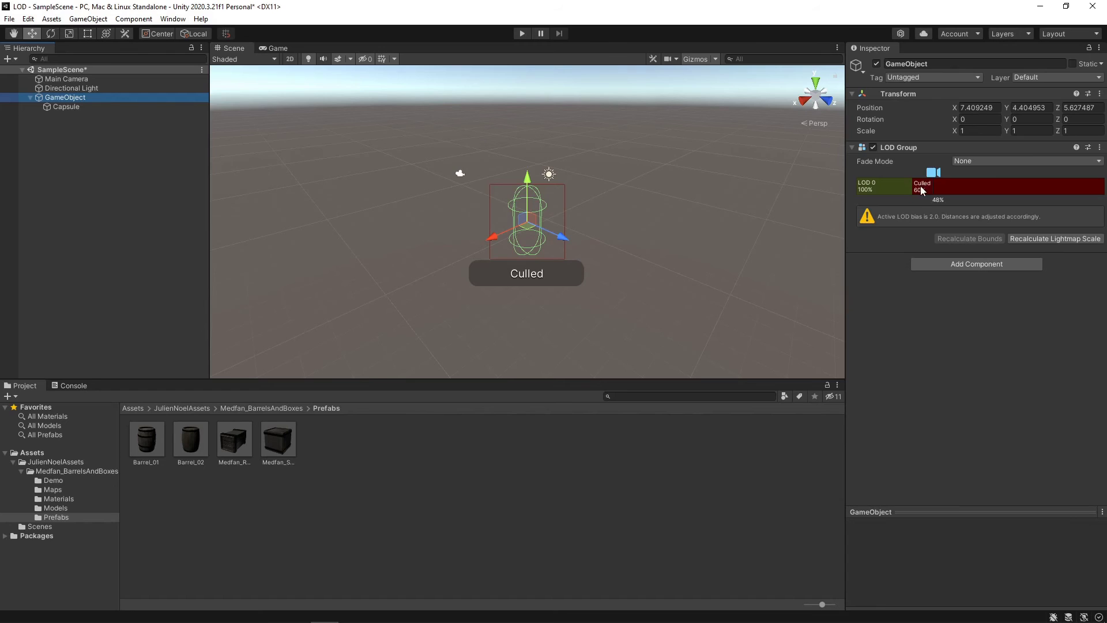
{"action": "left_click_drag", "start_coordinate": [913, 184], "coordinate": [1037, 182]}
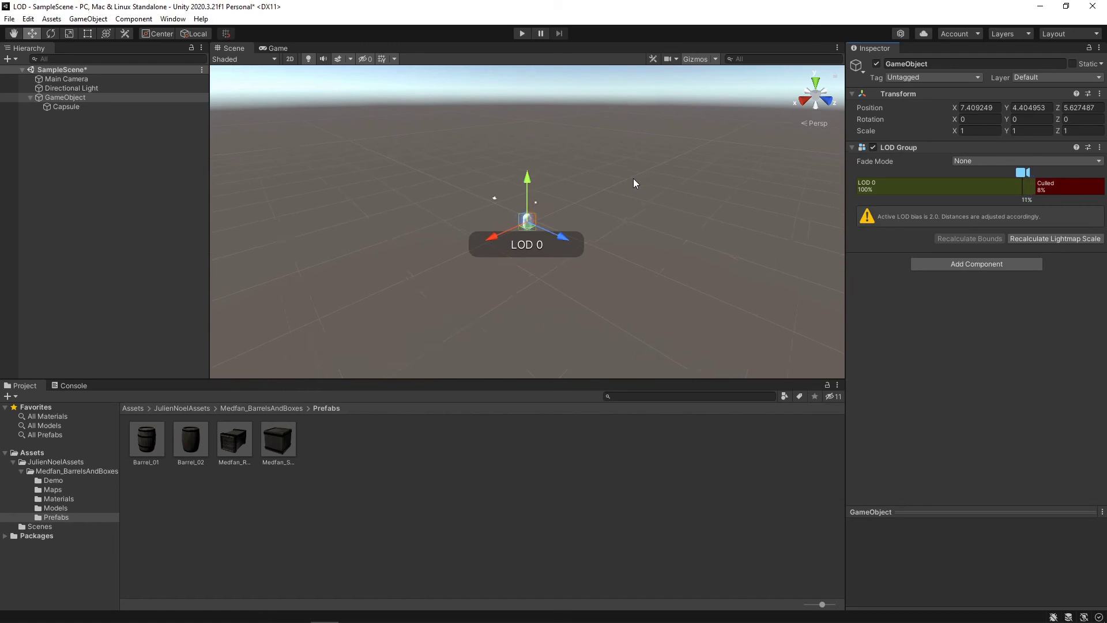
{"action": "left_click", "coordinate": [634, 179]}
{"action": "scroll", "coordinate": [633, 183], "scroll_direction": "down", "scroll_amount": 5}
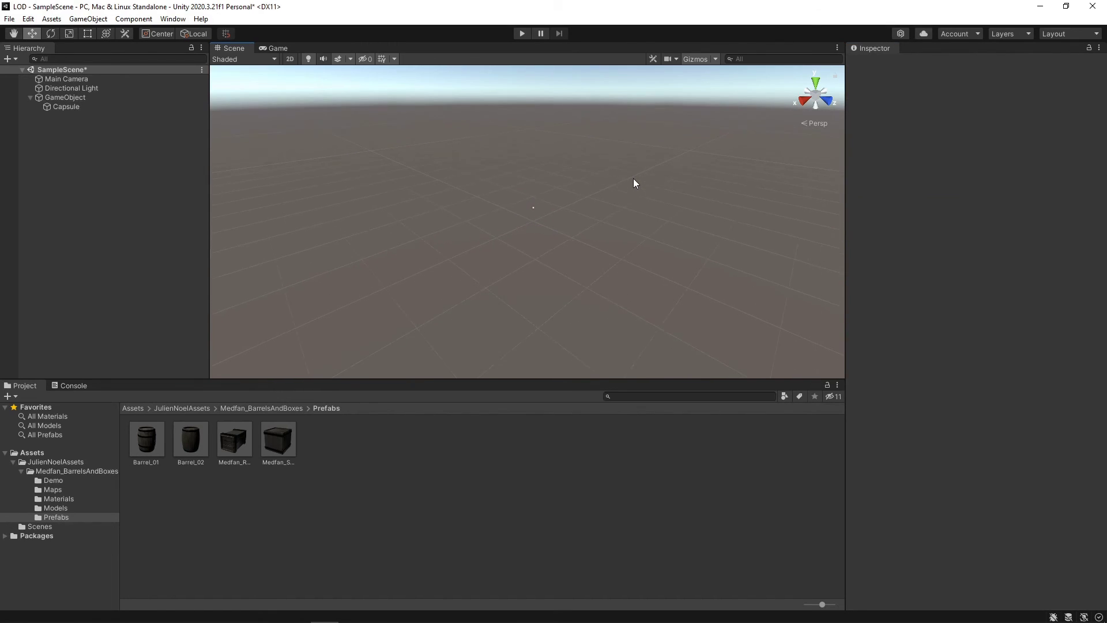
{"action": "scroll", "coordinate": [633, 179], "scroll_direction": "up", "scroll_amount": 2}
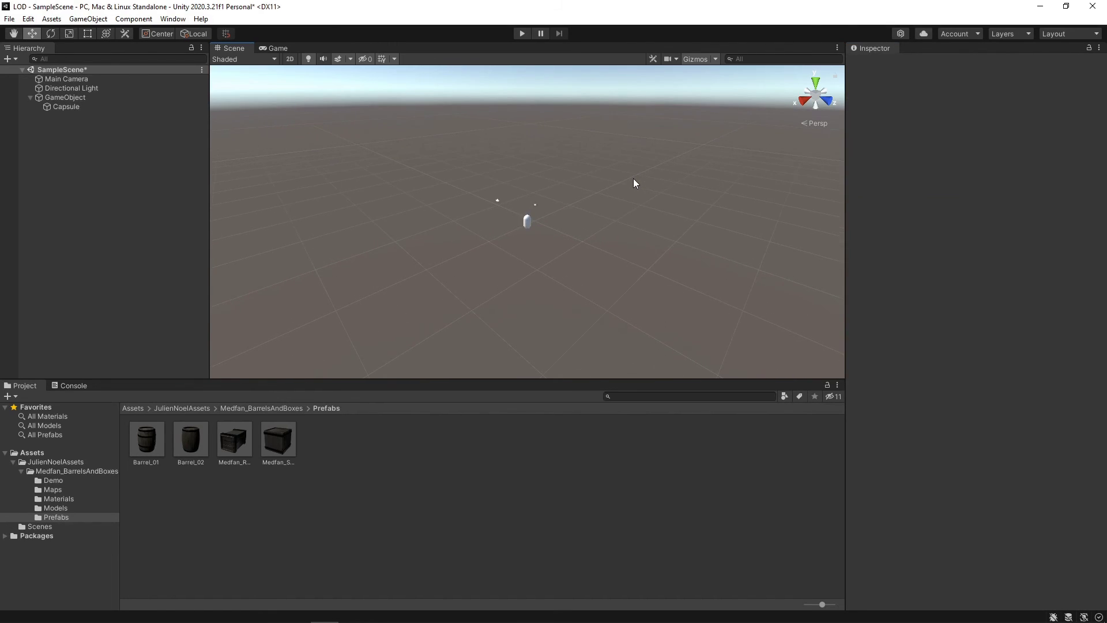